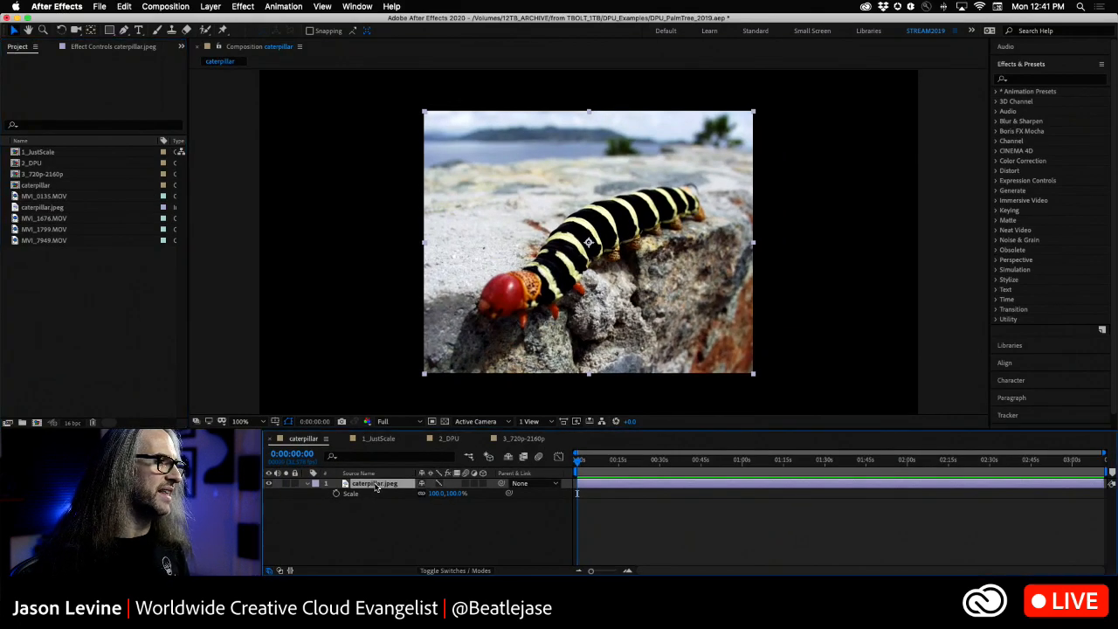
# Reveal the caterpillar.jpeg layer's Scale property and enlarge the layer to 199%
pyautogui.click(307, 486)
pyautogui.click(307, 485)
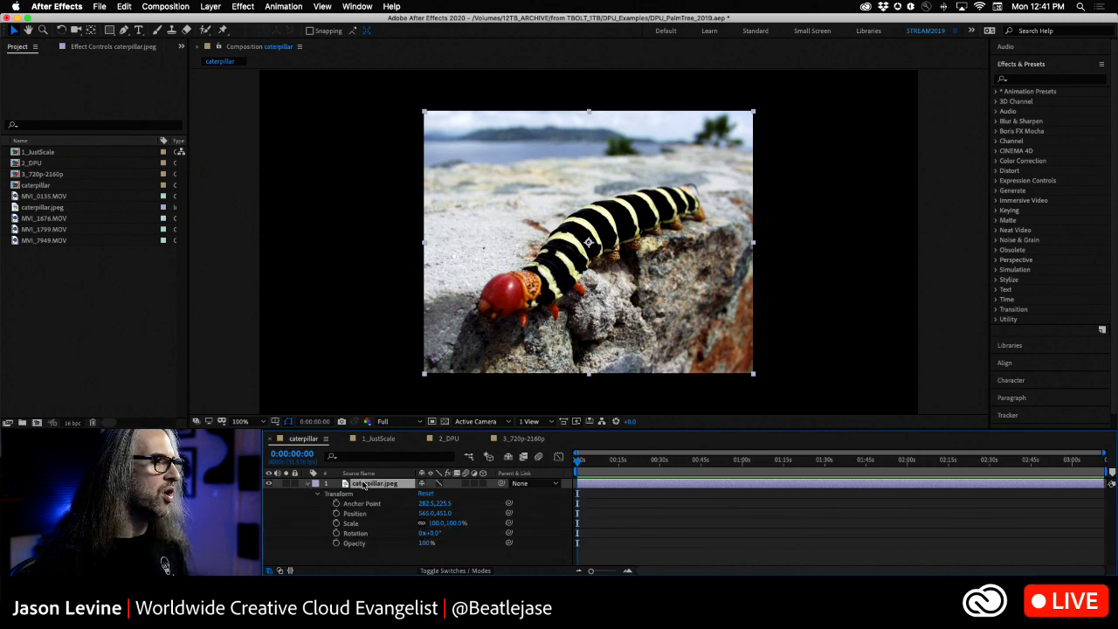
pyautogui.press('s')
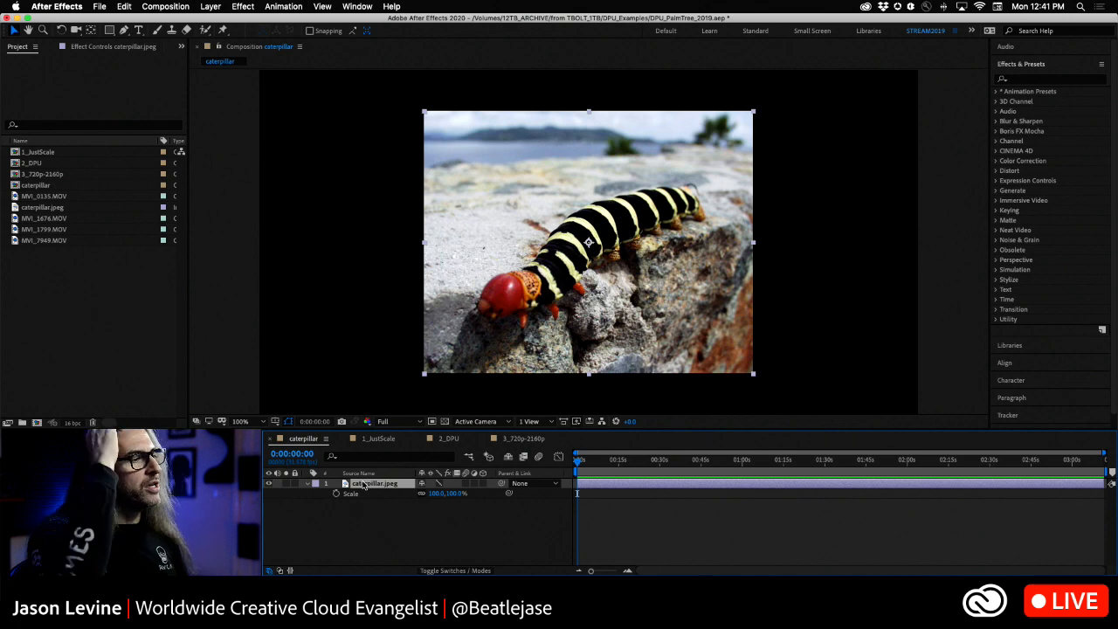
pyautogui.moveTo(434, 498); pyautogui.dragTo(494, 498)
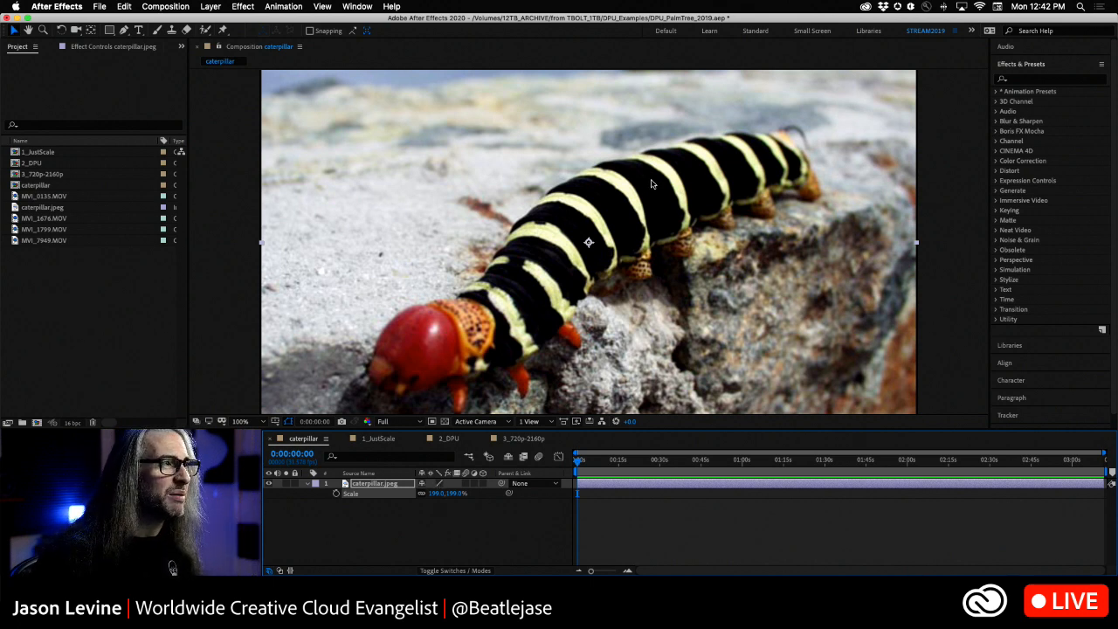
# Magnify the caterpillar view to 200% and cycle the layer's sampling quality modes to compare the edge detail
pyautogui.click(439, 484)
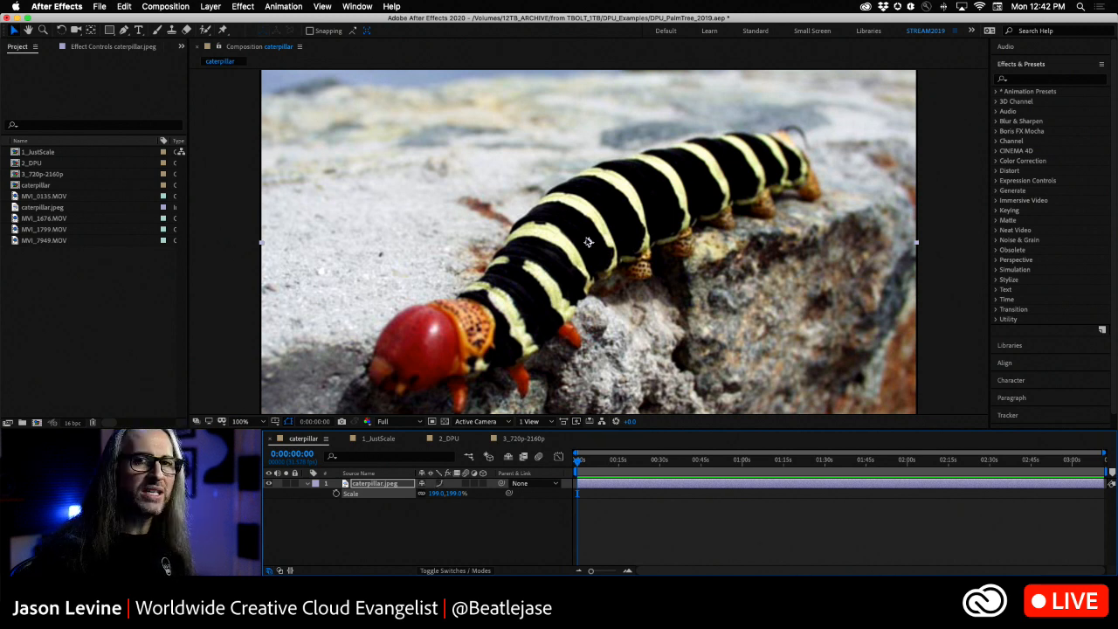
pyautogui.click(249, 422)
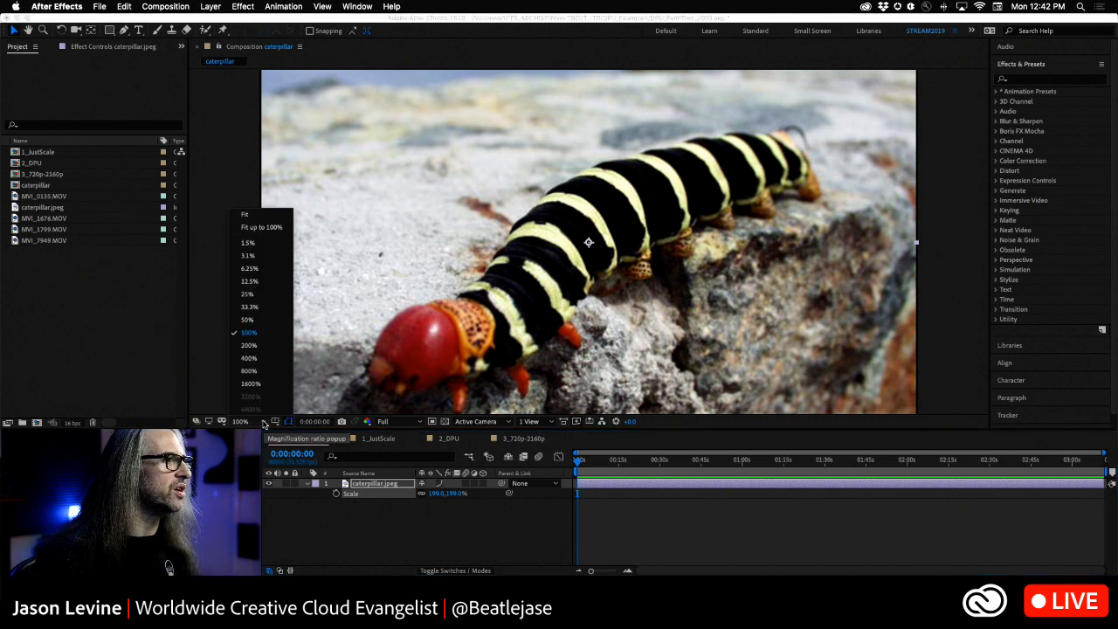
pyautogui.click(250, 345)
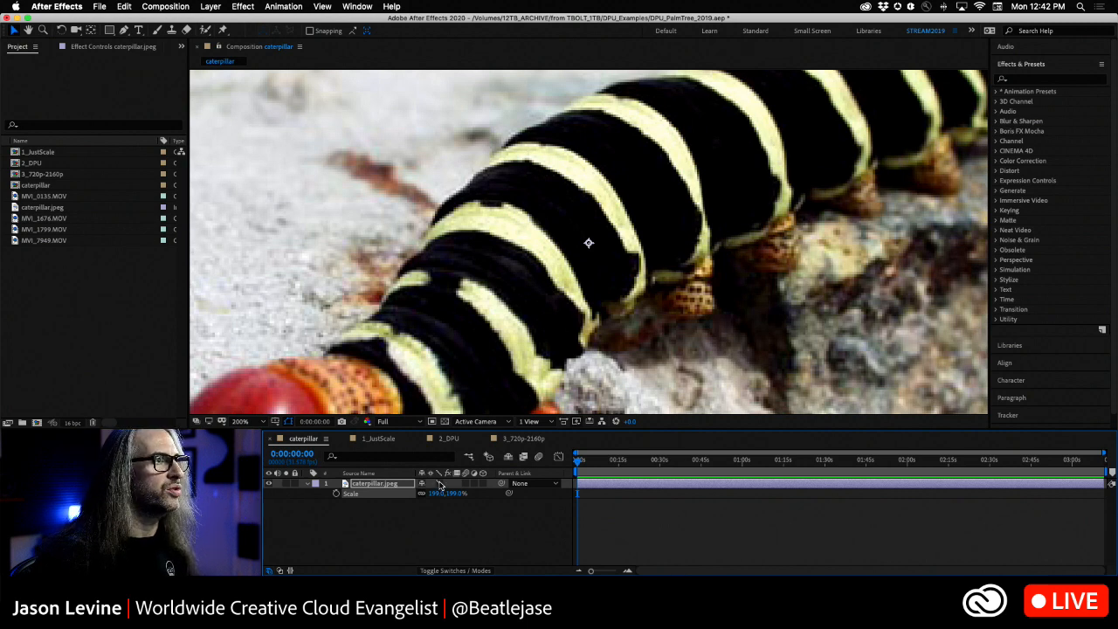
pyautogui.click(439, 483)
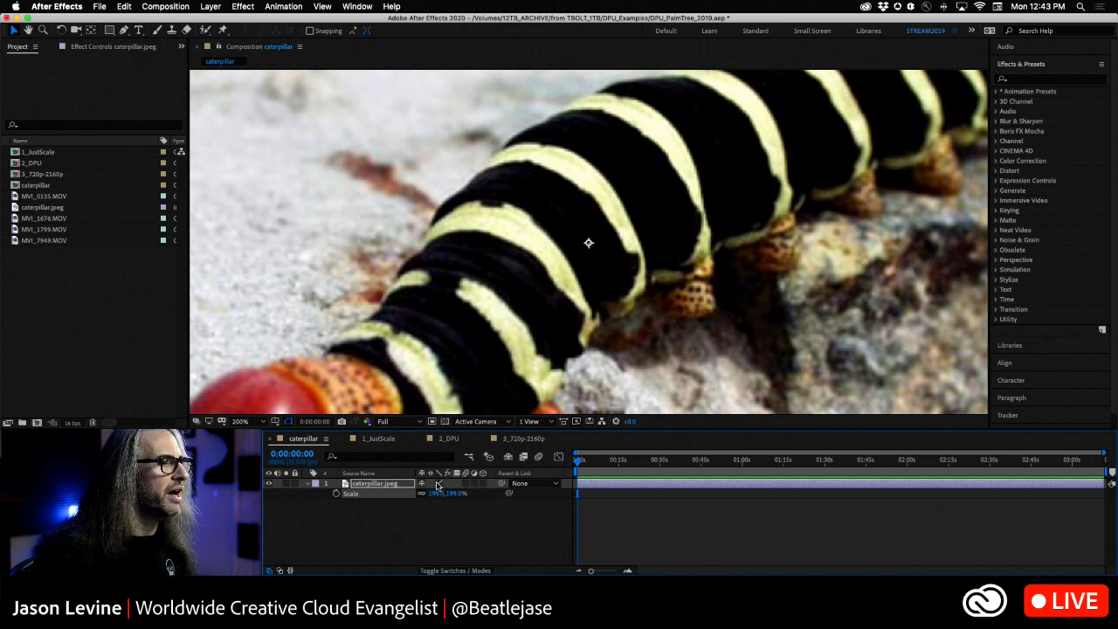
pyautogui.click(440, 484)
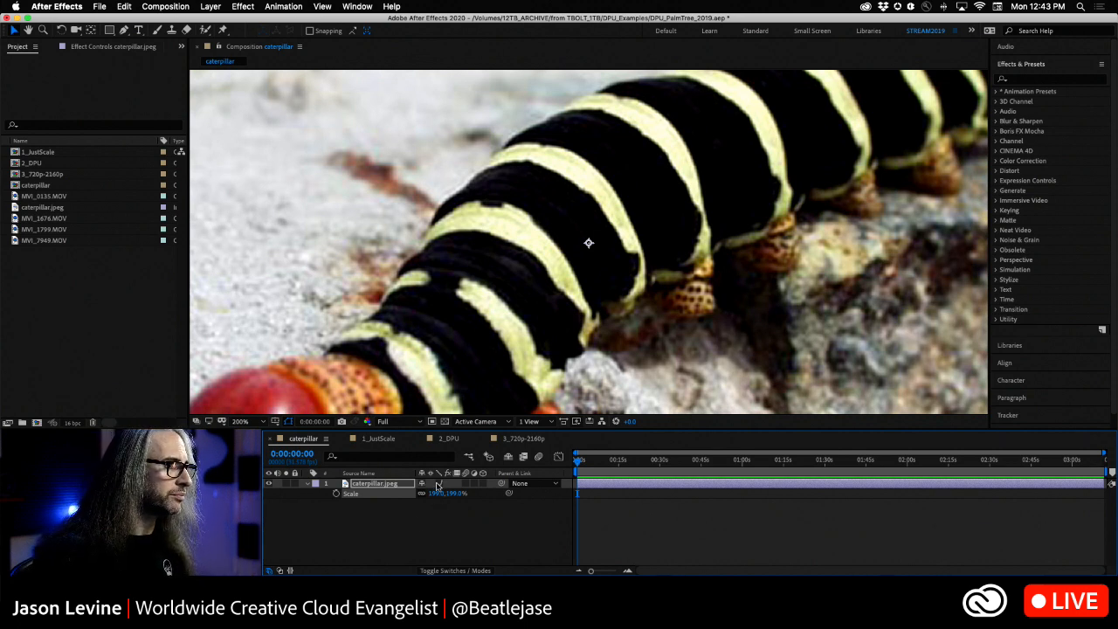
# In the 1_JustScale composition, scale MVI_1676.MOV to 213% and view the frame at 100% magnification
pyautogui.click(383, 439)
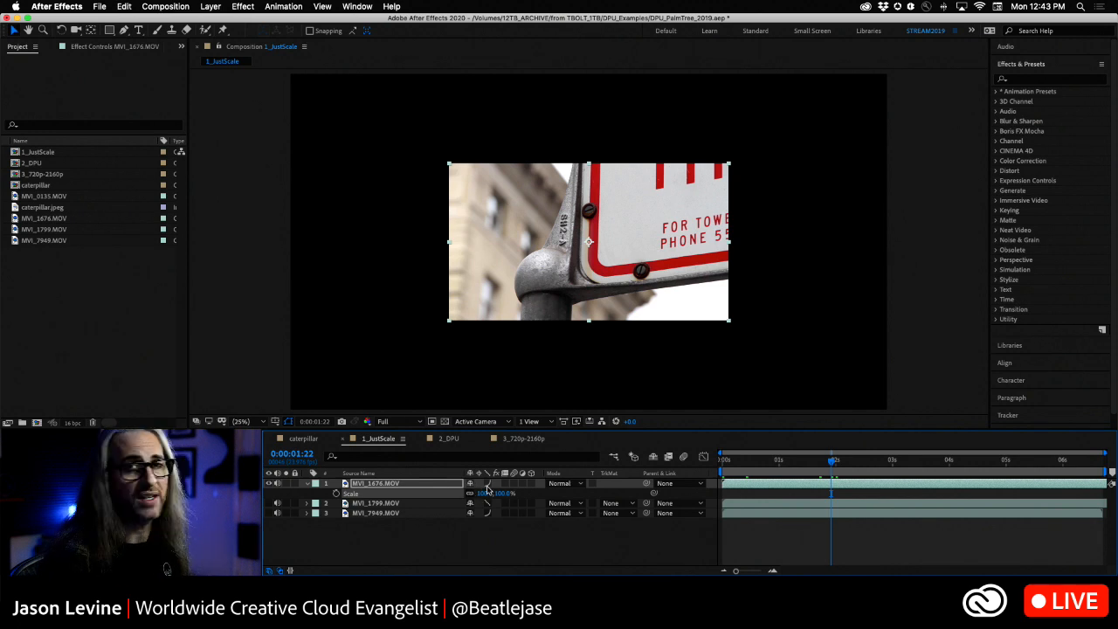
pyautogui.moveTo(488, 491); pyautogui.dragTo(549, 496)
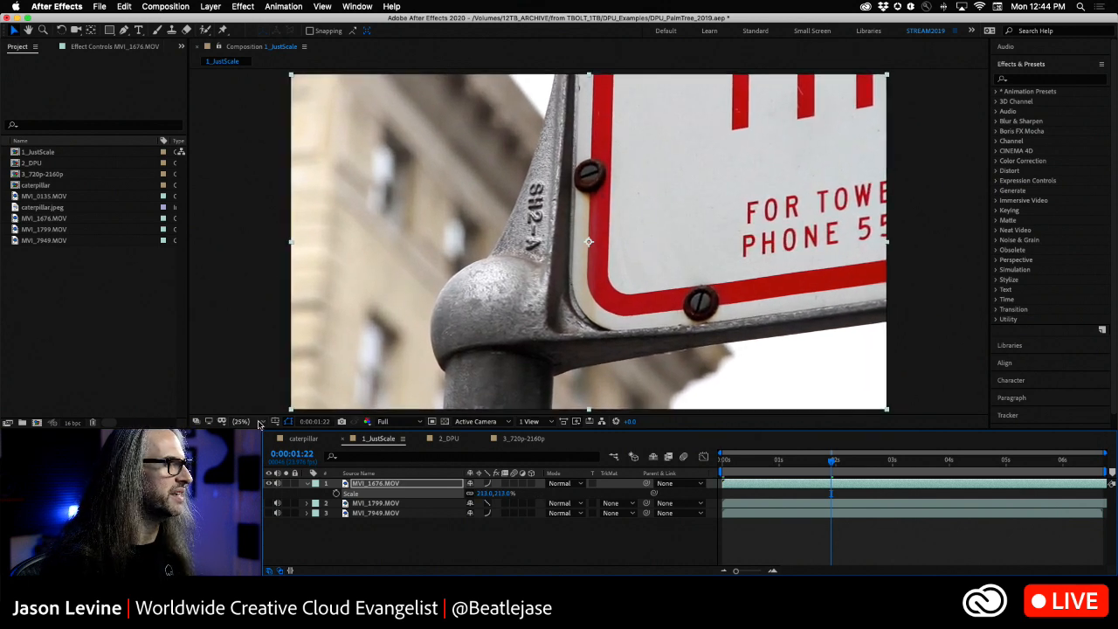
pyautogui.click(261, 425)
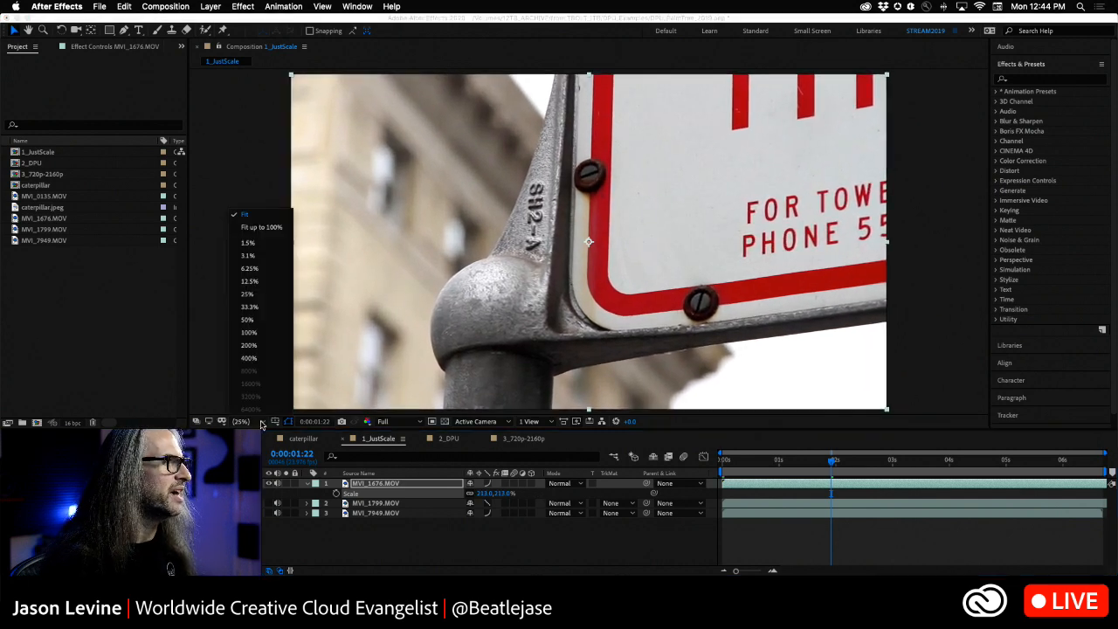
pyautogui.click(254, 333)
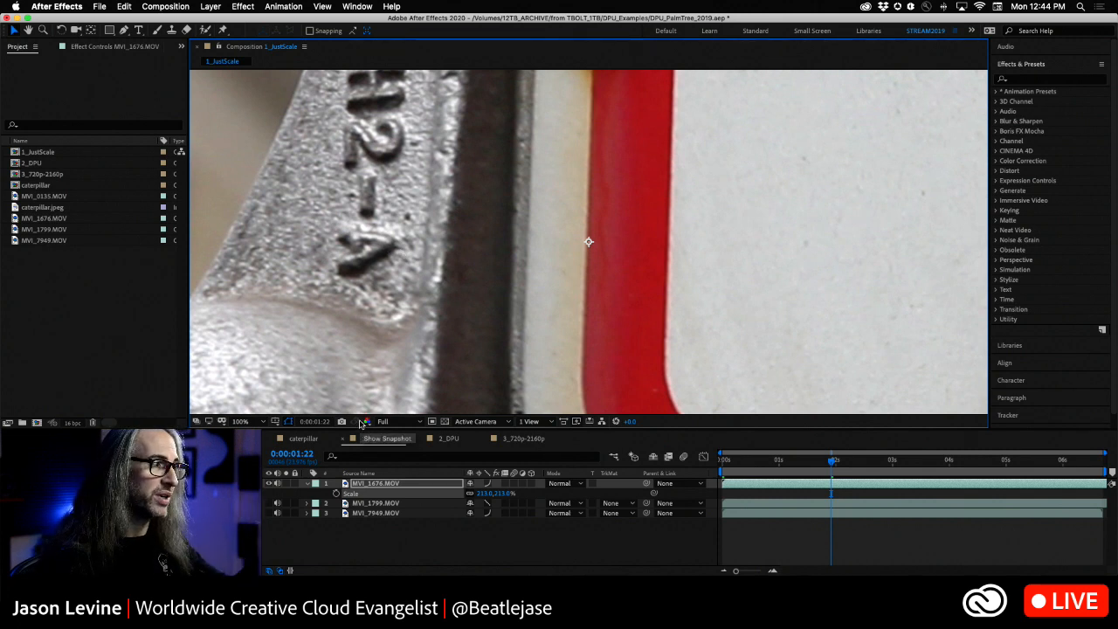
# In the 2_DPU composition, search the effects for "detail" and show MVI_1676.MOV's Detail-preserving Upscale settings
pyautogui.click(449, 438)
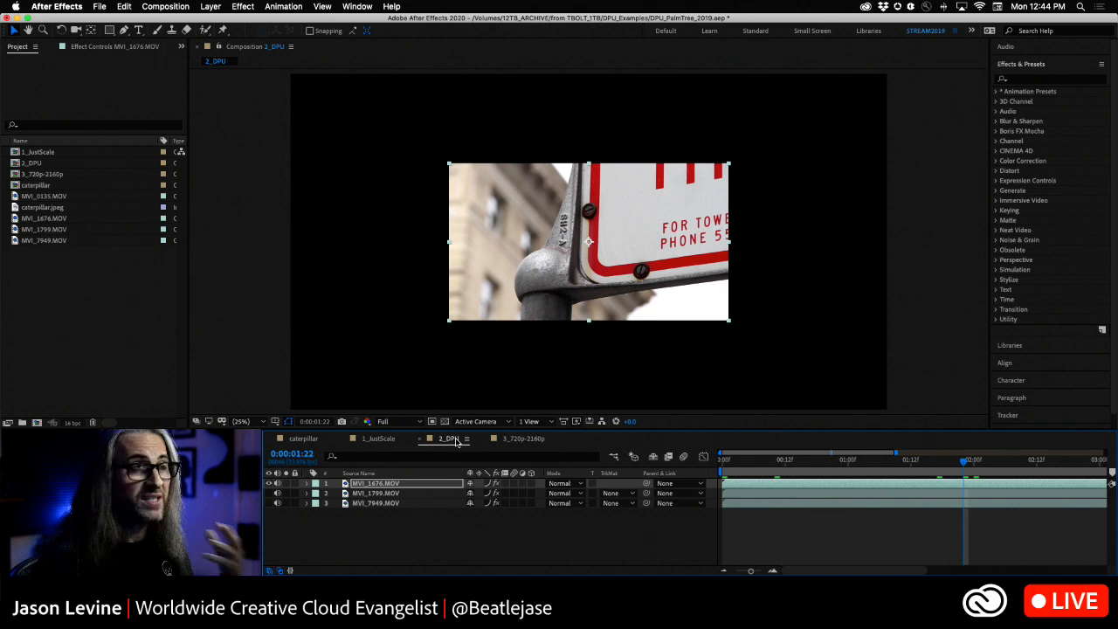
pyautogui.click(1061, 79)
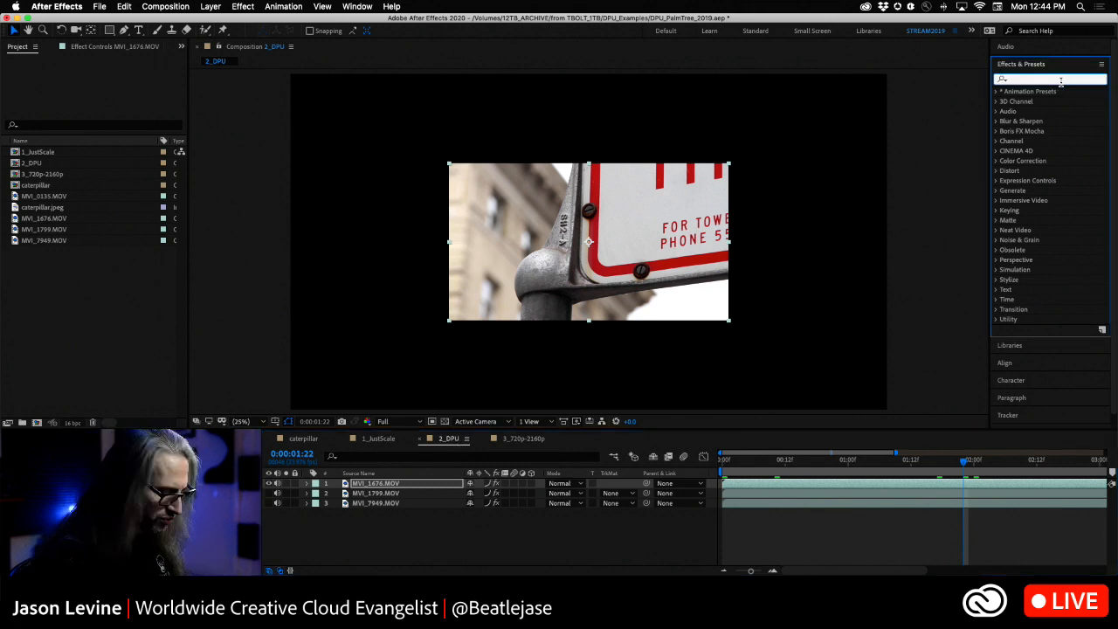
pyautogui.write('detail')
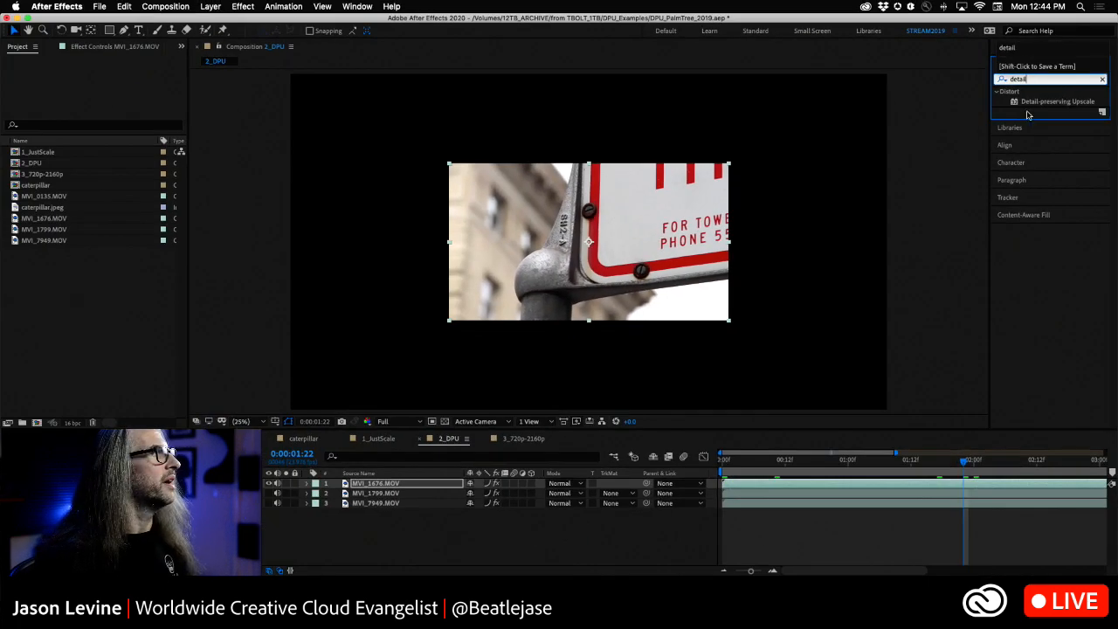
pyautogui.moveTo(358, 490); pyautogui.dragTo(359, 490)
pyautogui.click(98, 48)
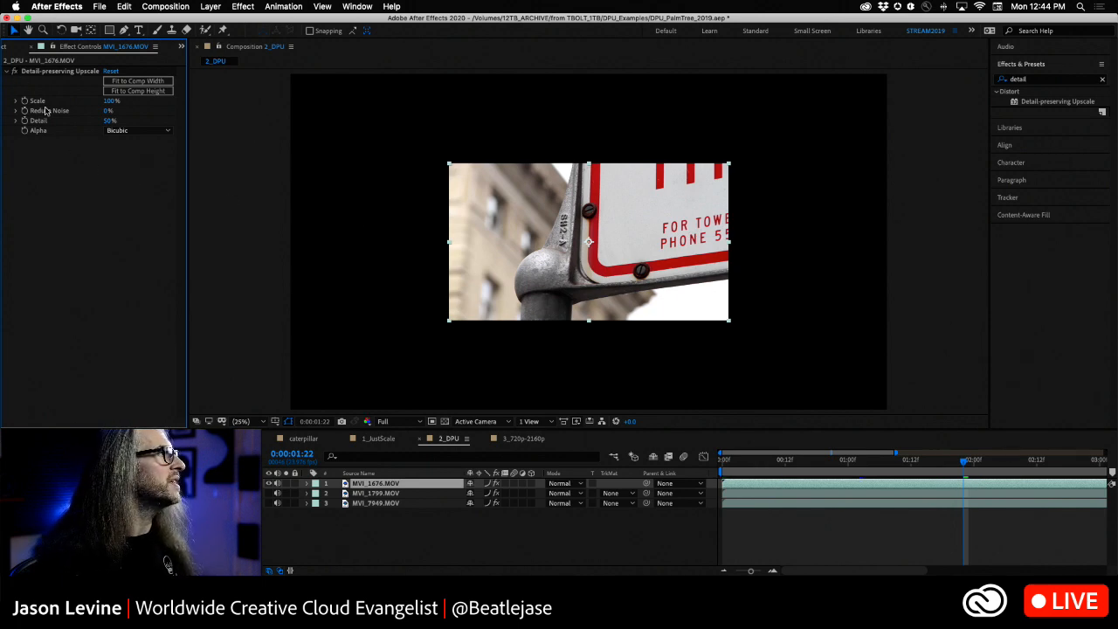
pyautogui.press('space')
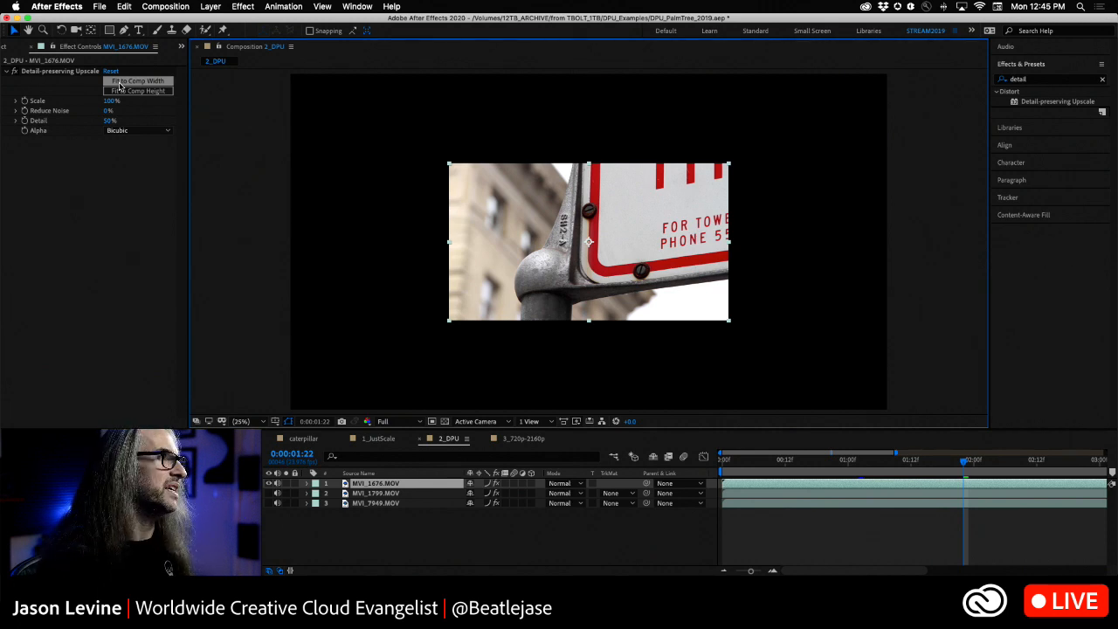
# Fit MVI_1676.MOV to the composition width with Detail-preserving Upscale and view the frame at 100% magnification
pyautogui.click(120, 82)
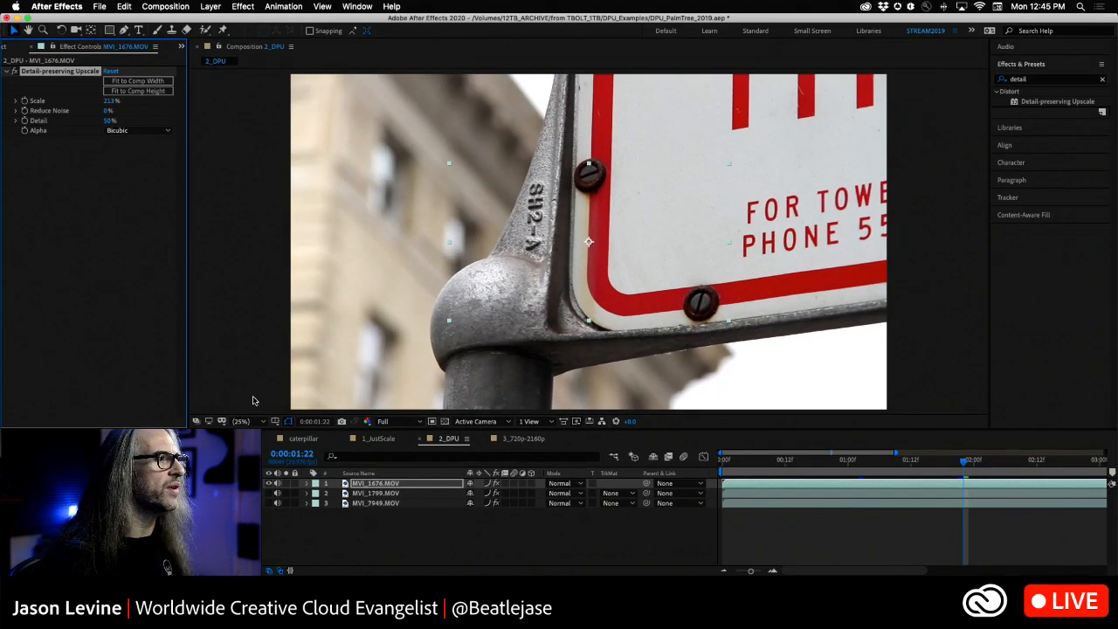
pyautogui.click(261, 422)
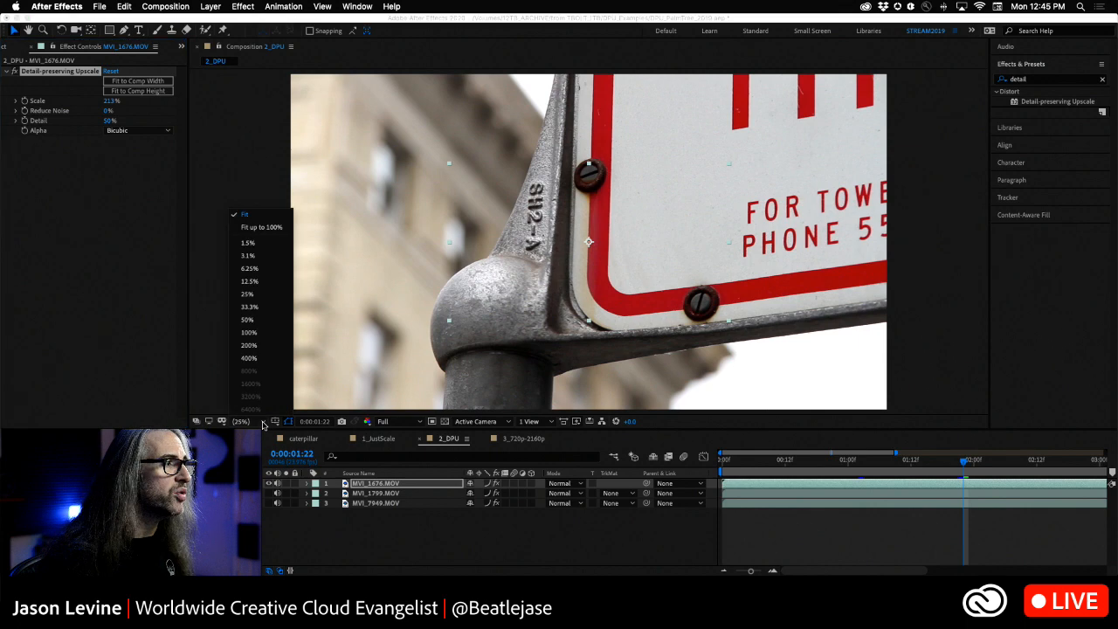
pyautogui.click(250, 333)
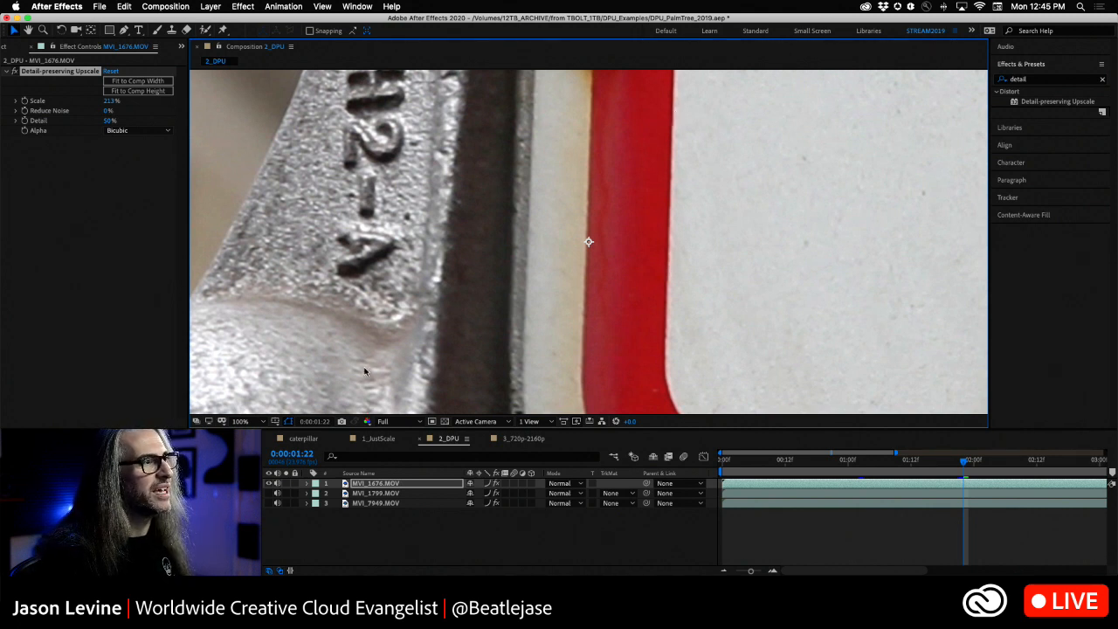
# Compare the edges and fine detail of MVI_1676.MOV between the 1_JustScale and 2_DPU compositions
pyautogui.click(379, 441)
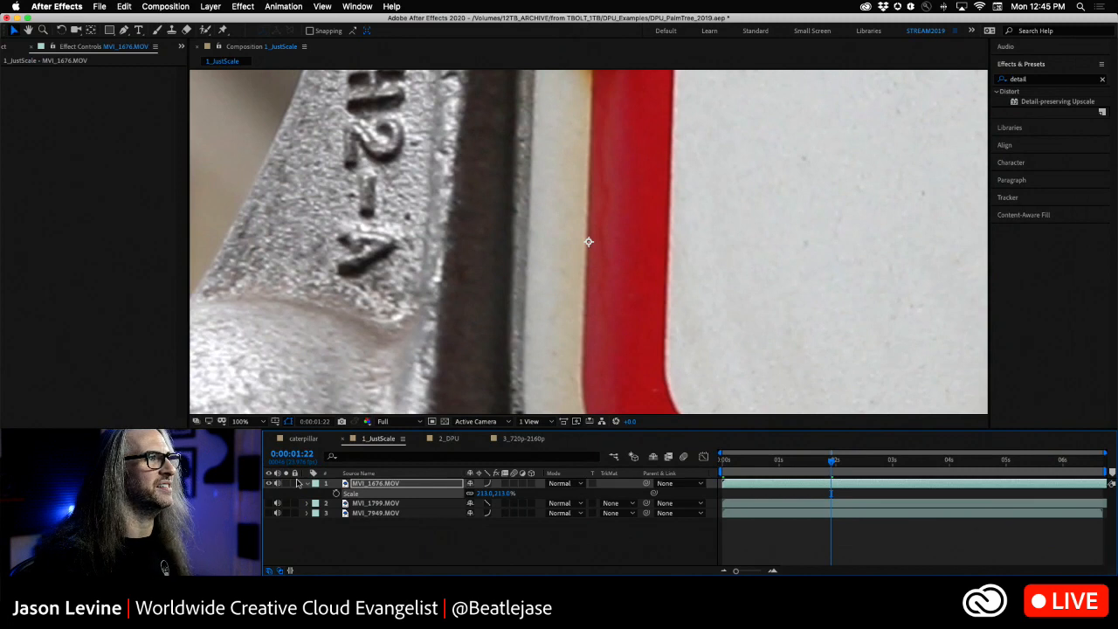
pyautogui.click(448, 438)
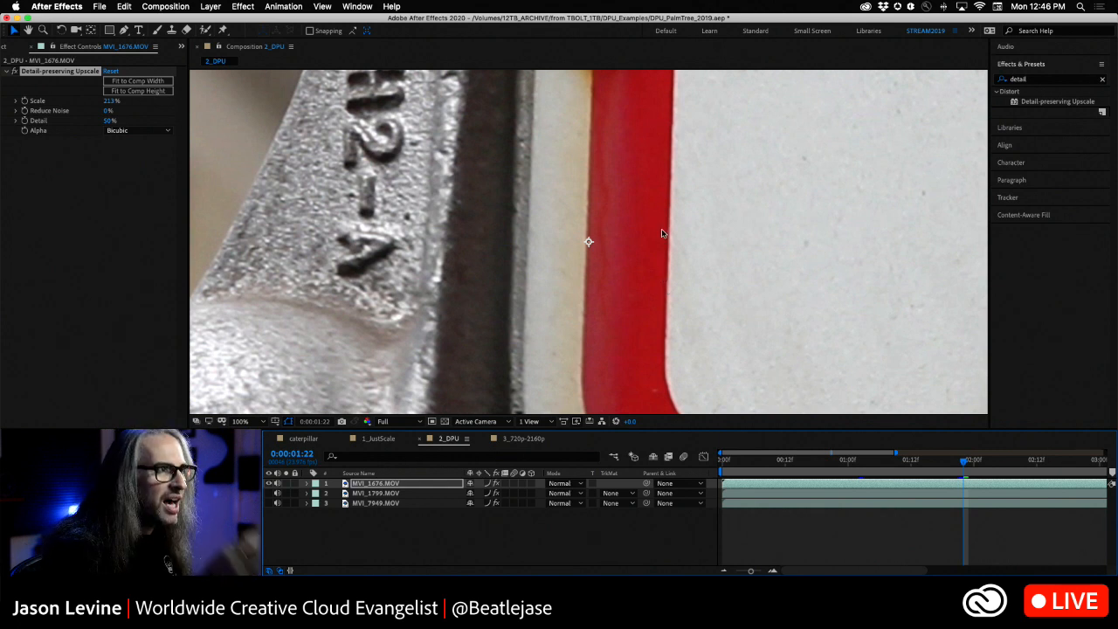
pyautogui.click(381, 440)
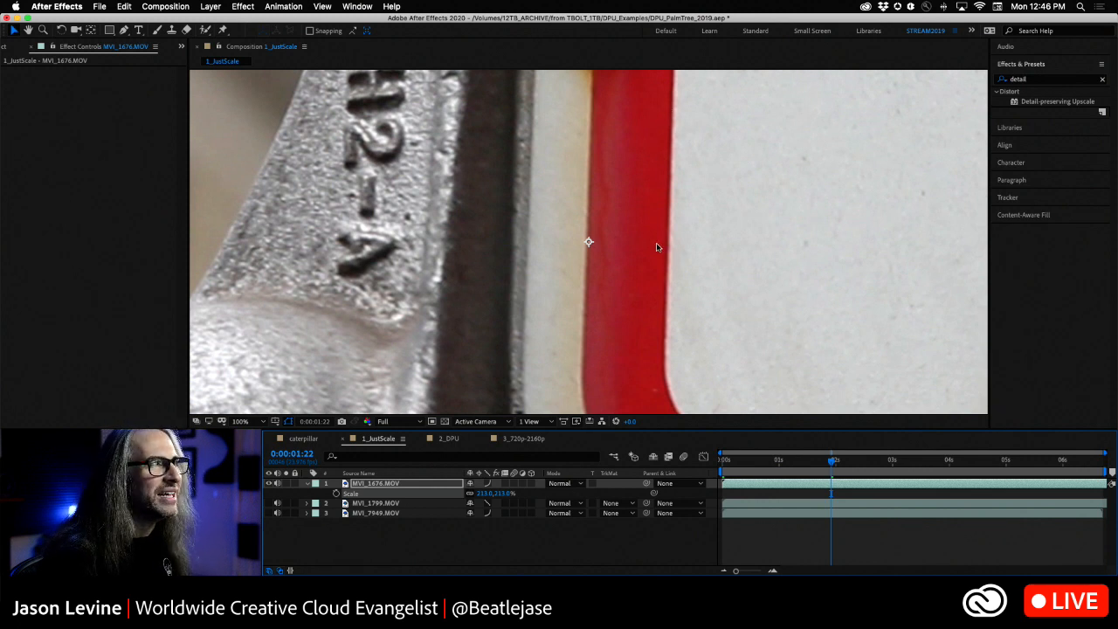
pyautogui.click(447, 439)
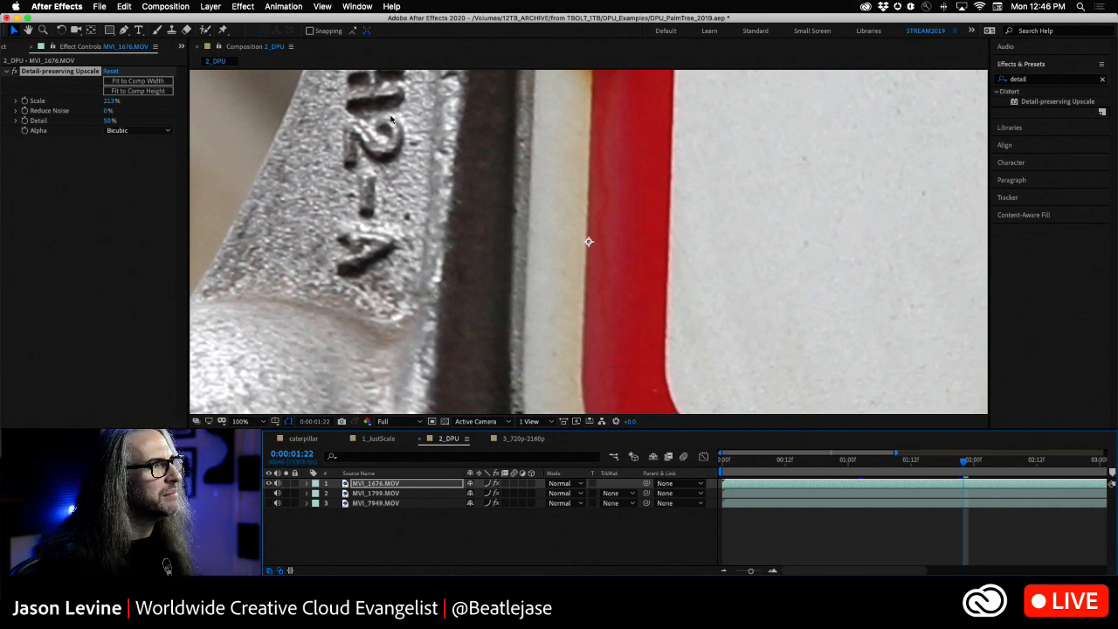
pyautogui.click(389, 439)
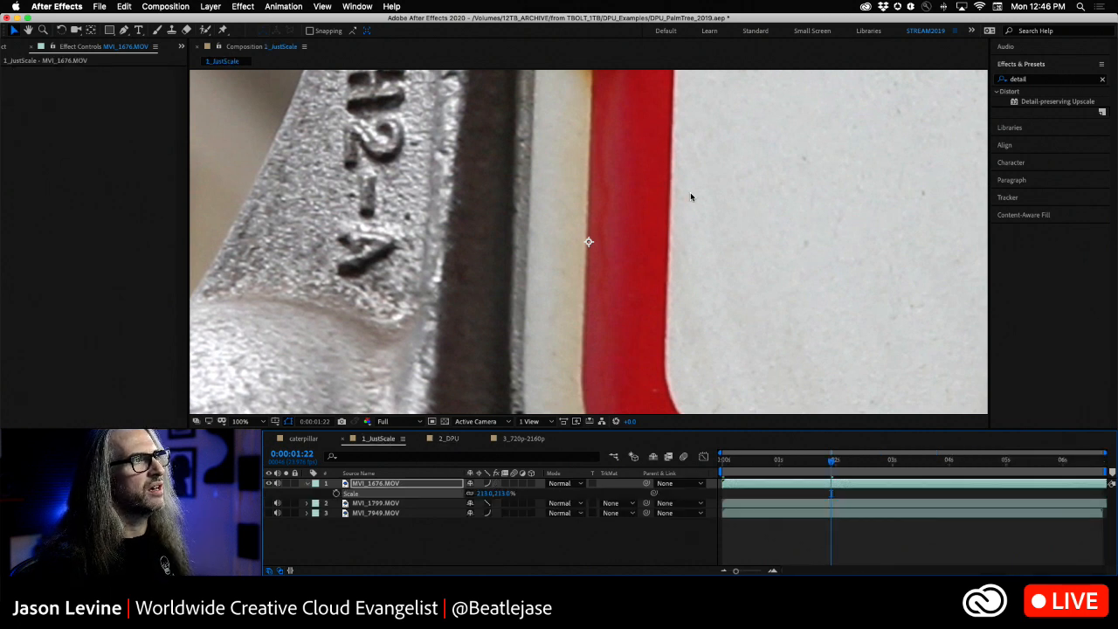
pyautogui.click(449, 439)
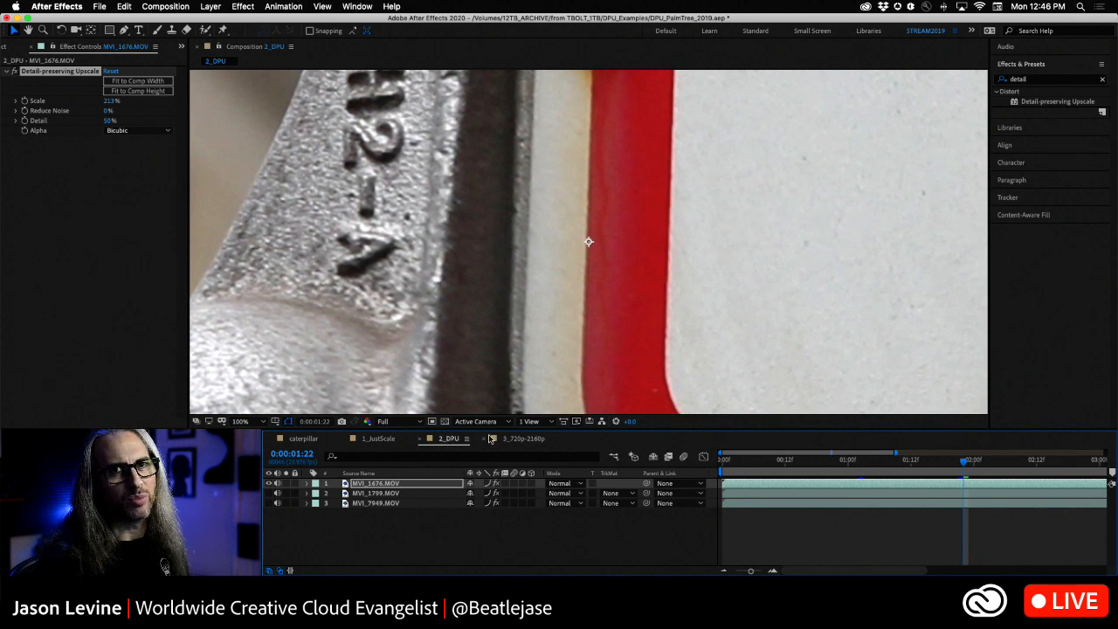
# Hide MVI_1676.MOV in 2_DPU and show and select the MVI_1799.MOV layer instead
pyautogui.click(269, 483)
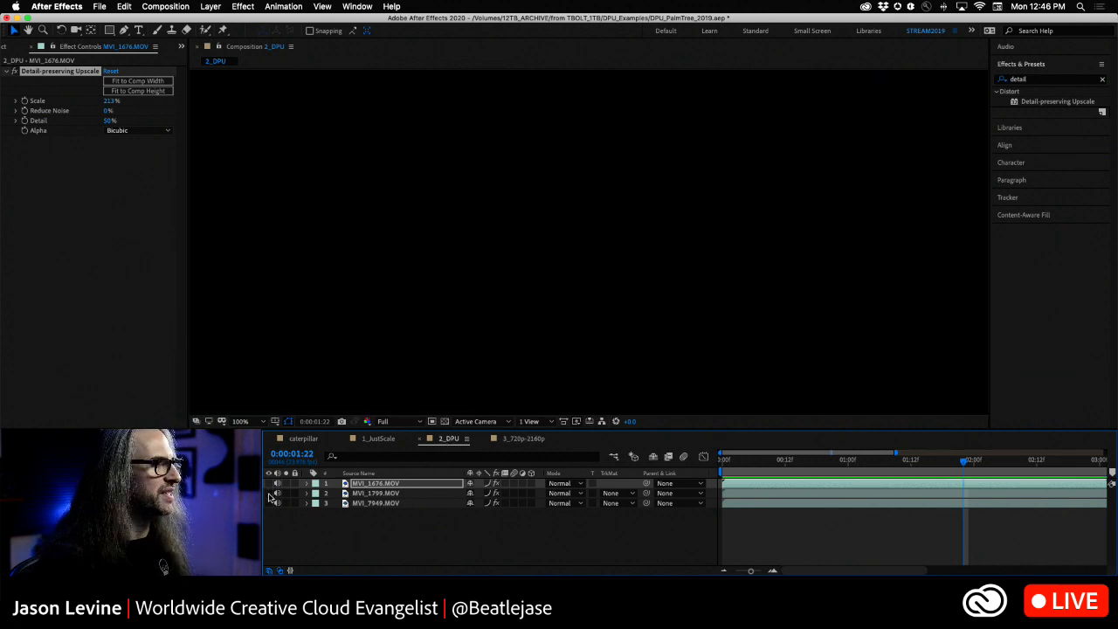
pyautogui.click(269, 492)
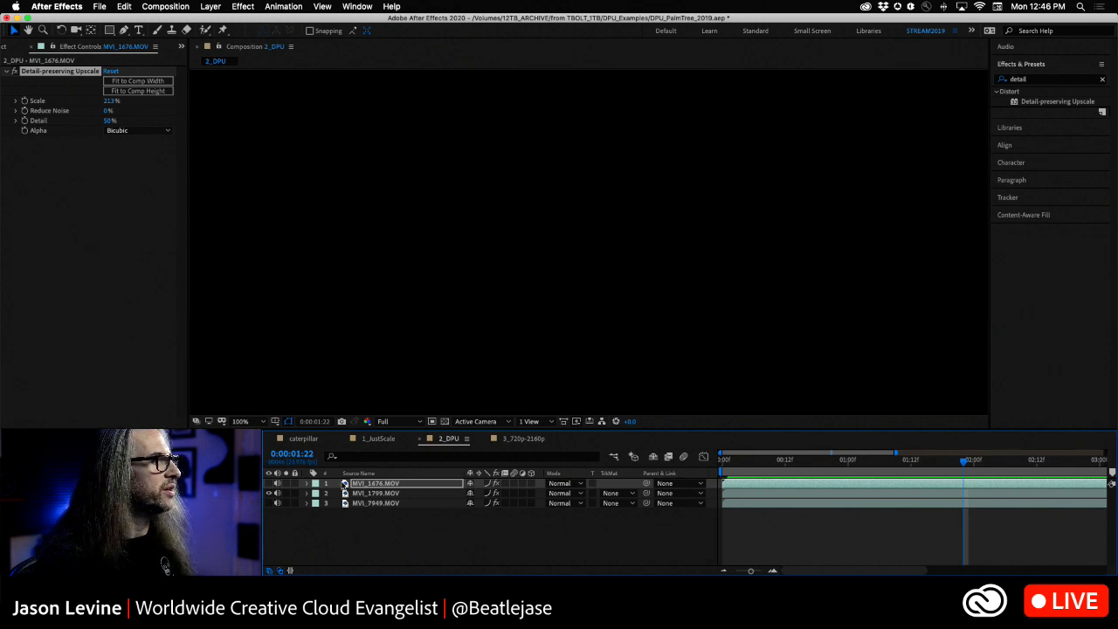
pyautogui.click(368, 495)
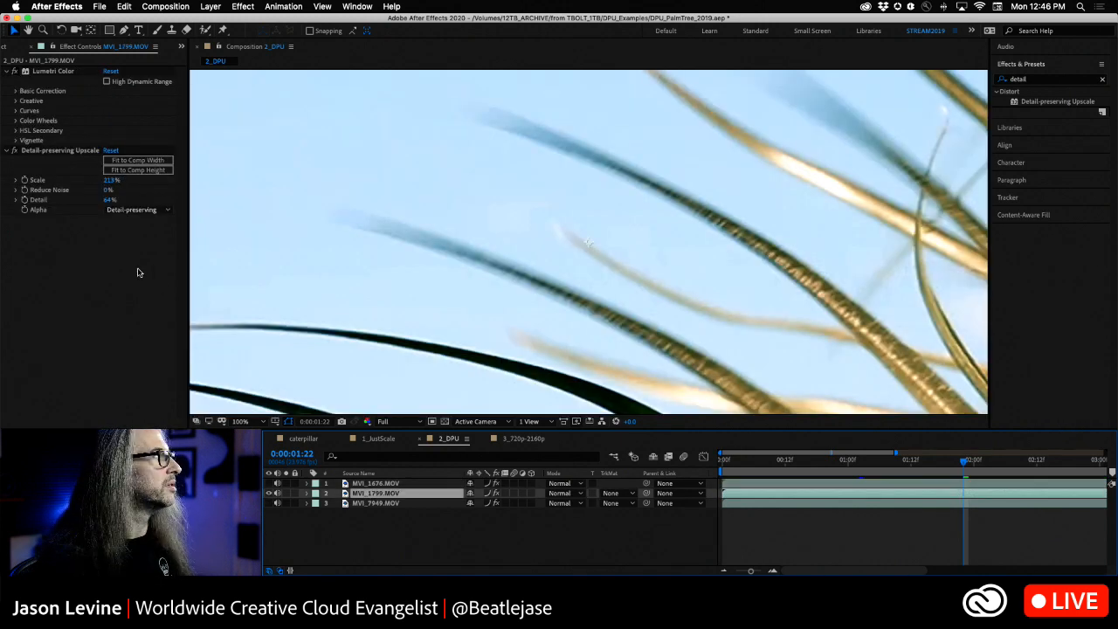
# Reset Detail-preserving Upscale on MVI_1799.MOV and fit the clip to the composition width, with the whole frame in view
pyautogui.click(14, 151)
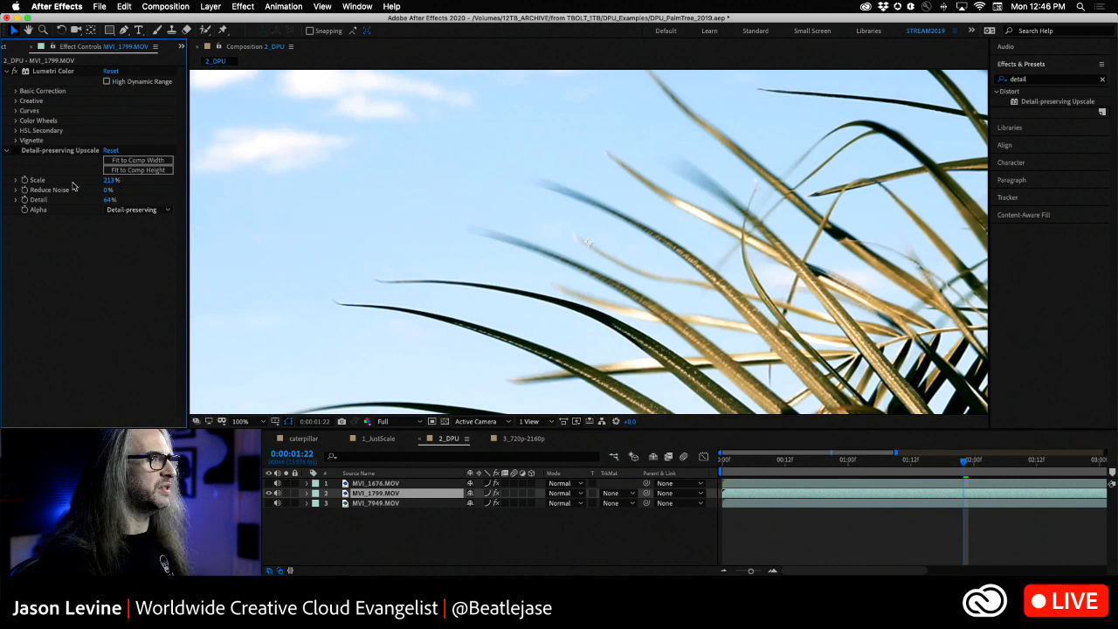
pyautogui.click(110, 150)
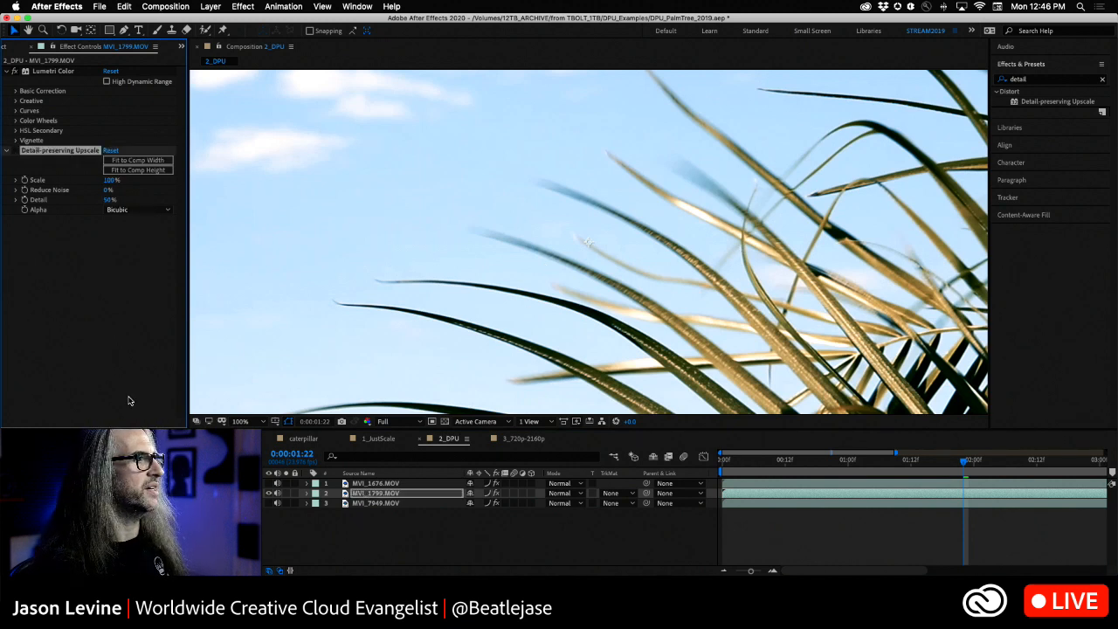
pyautogui.click(236, 422)
pyautogui.click(245, 214)
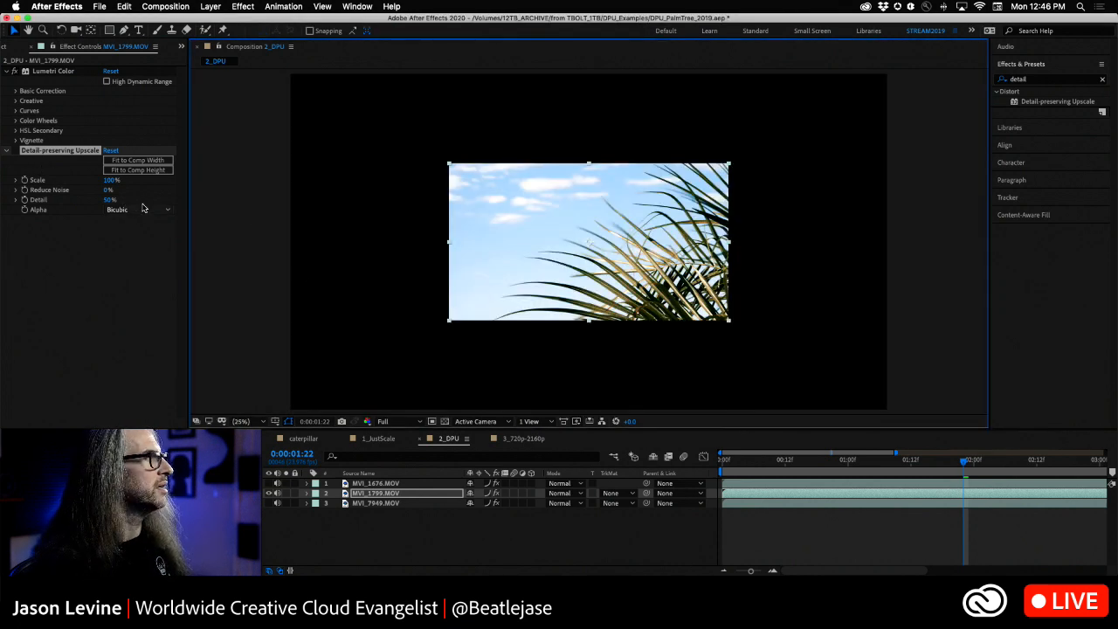
pyautogui.click(141, 161)
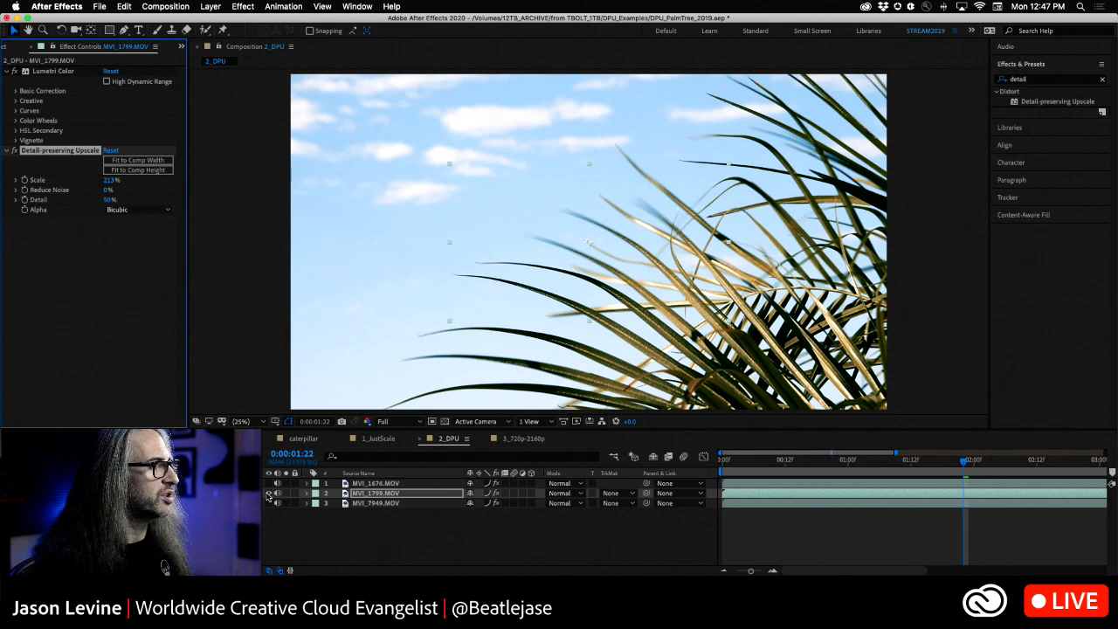
# Hide MVI_1799.MOV, show MVI_7949.MOV, and enable its Detail-preserving Upscale effect
pyautogui.click(268, 494)
pyautogui.click(268, 504)
pyautogui.click(361, 504)
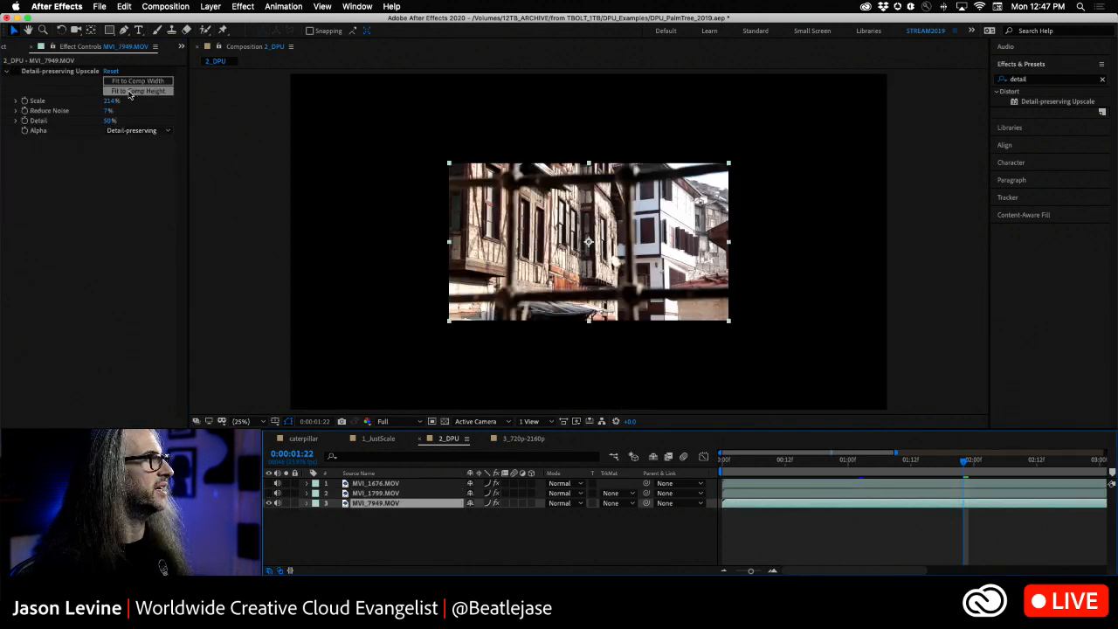
pyautogui.click(15, 72)
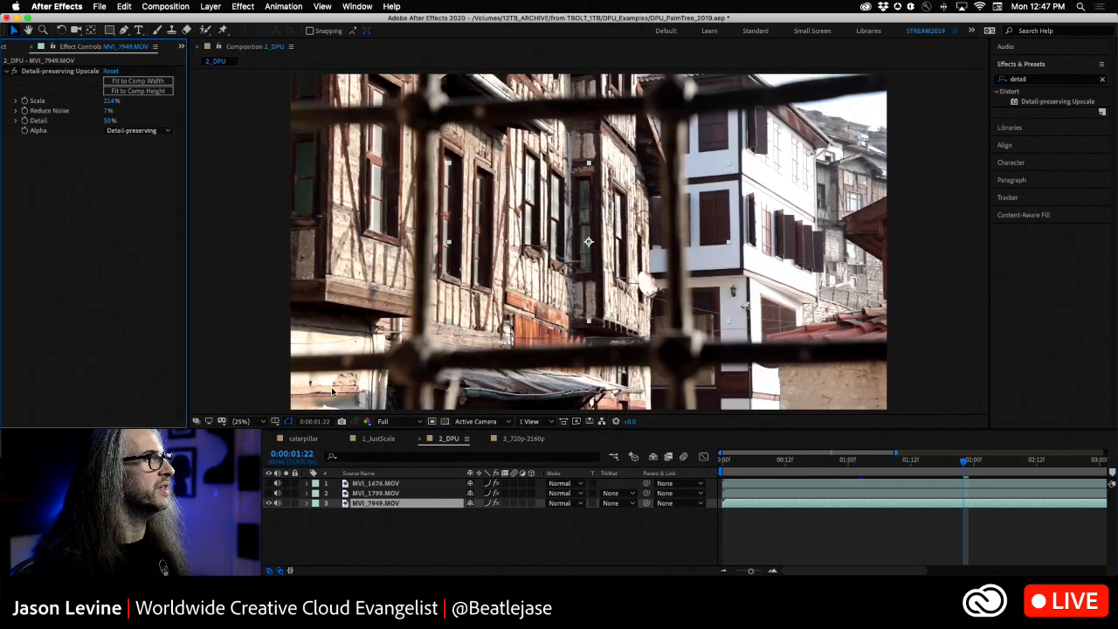
# Show MVI_7949.MOV instead of MVI_1676.MOV in the 1_JustScale composition and reveal its Scale property
pyautogui.click(378, 440)
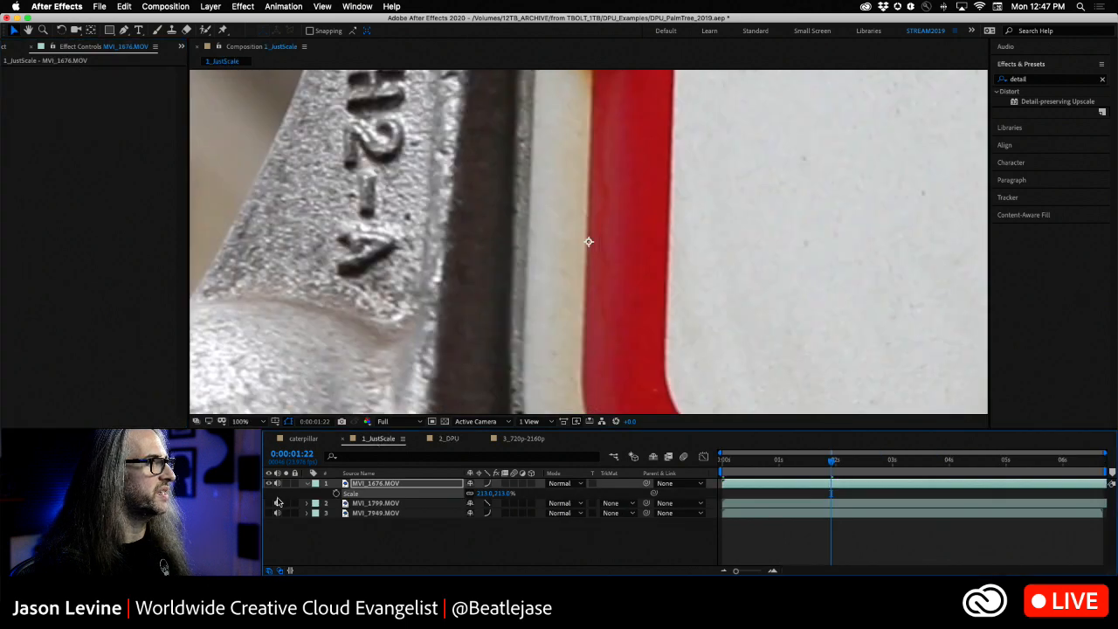
pyautogui.click(268, 503)
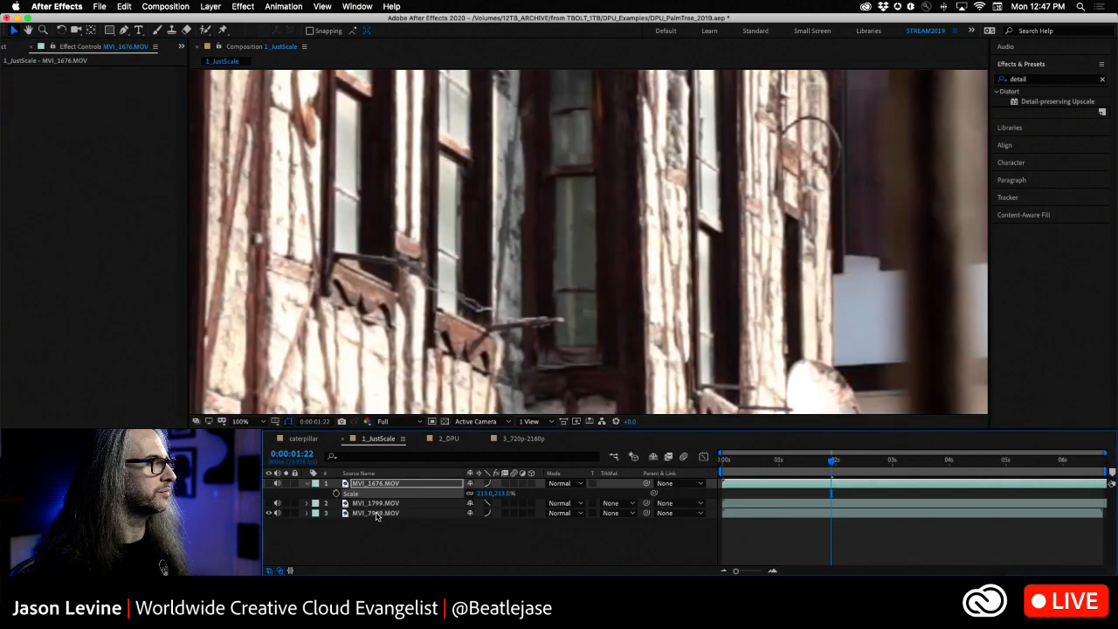
pyautogui.click(375, 513)
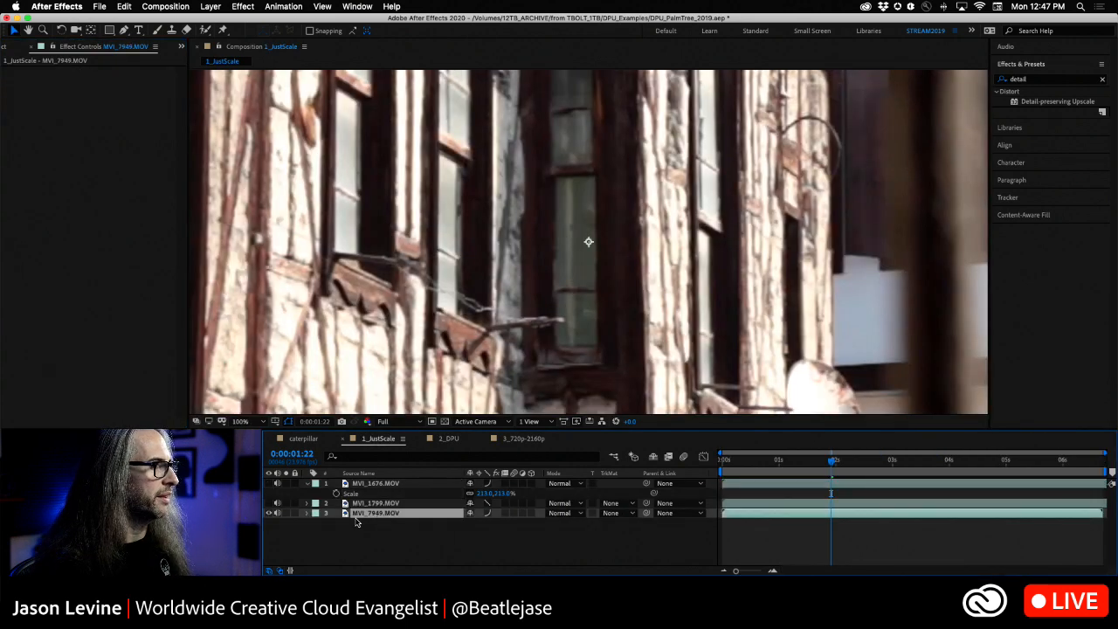
pyautogui.press('s')
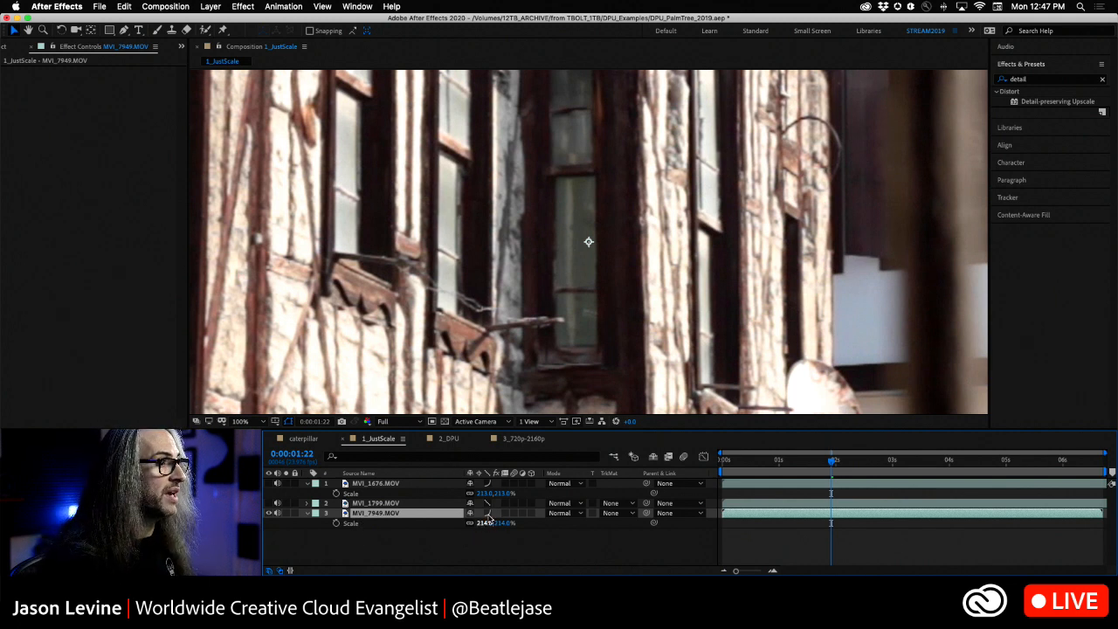
# Compare the window frames and wall texture of MVI_7949.MOV at 100% magnification between the 1_JustScale and 2_DPU compositions
pyautogui.click(448, 438)
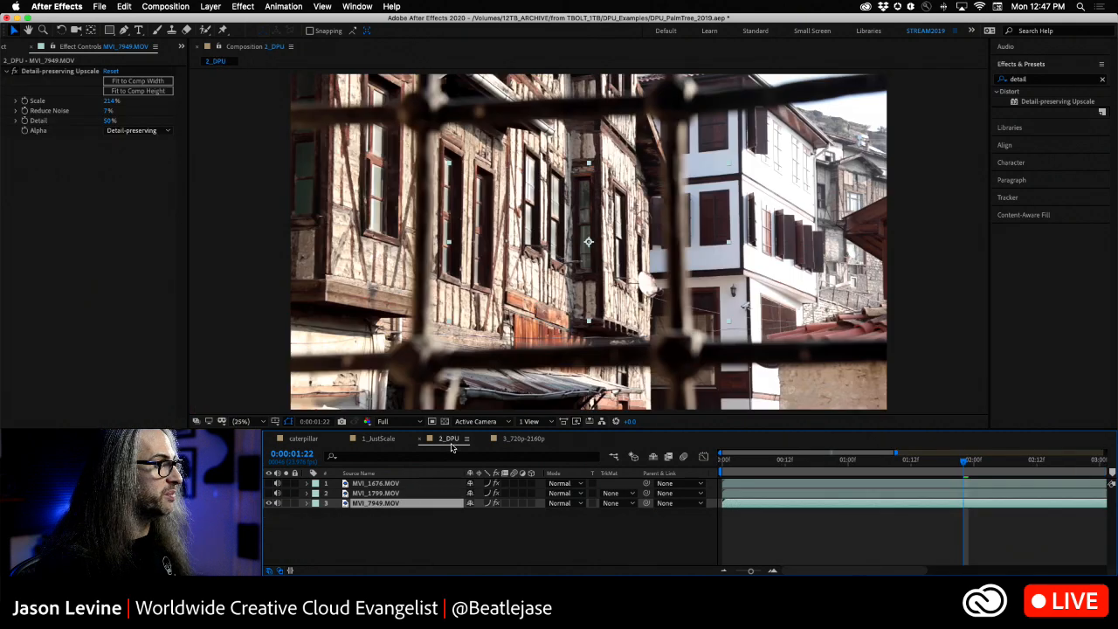
pyautogui.click(241, 421)
pyautogui.click(262, 332)
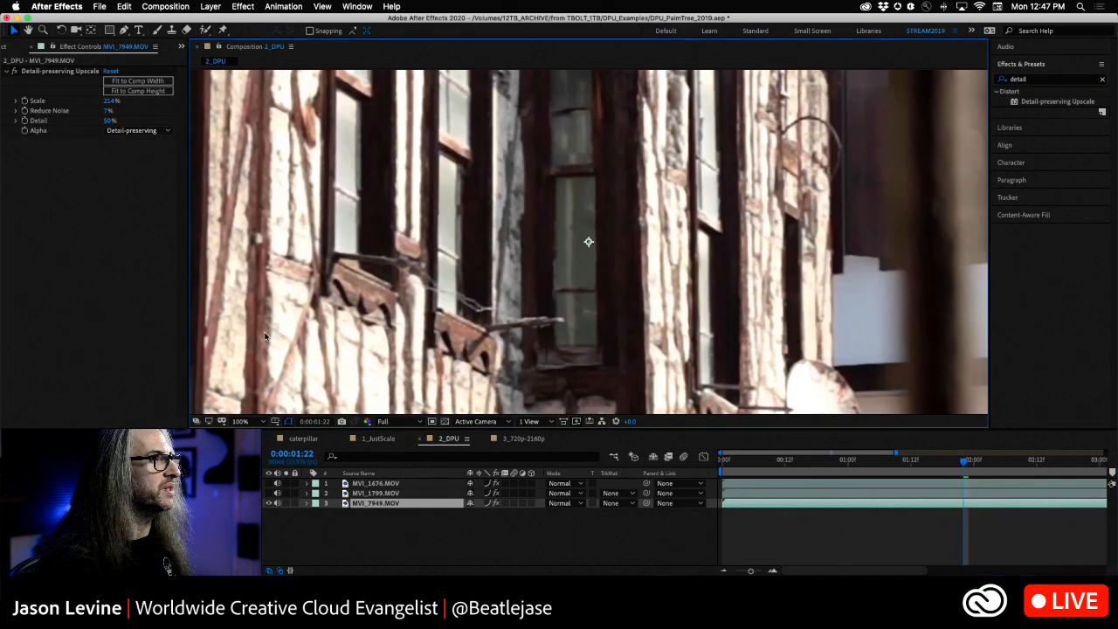
pyautogui.click(376, 439)
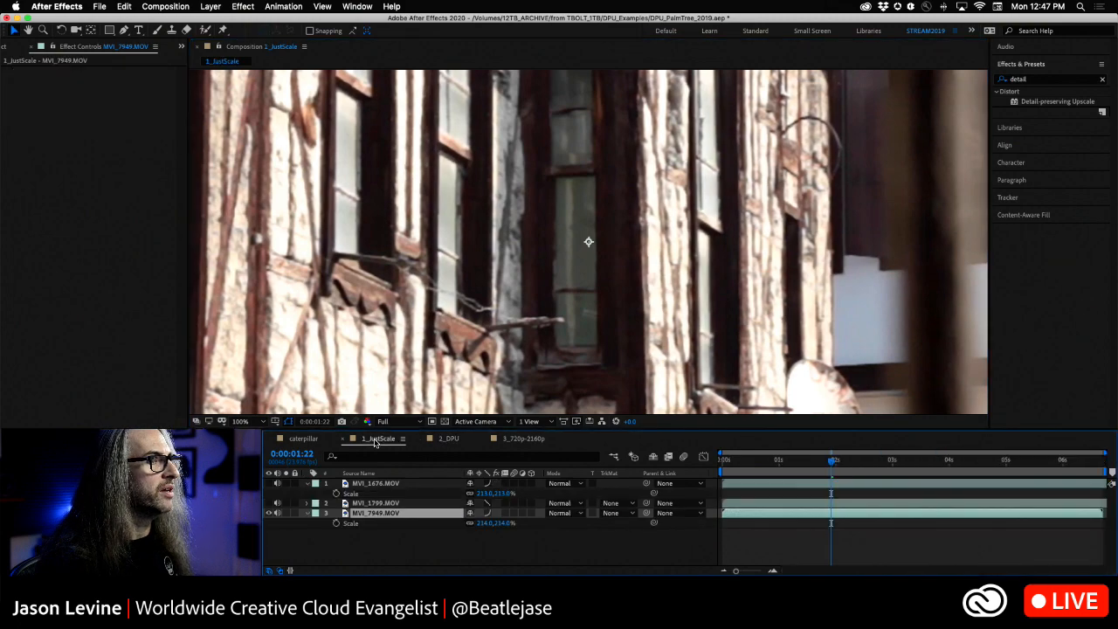
pyautogui.click(444, 441)
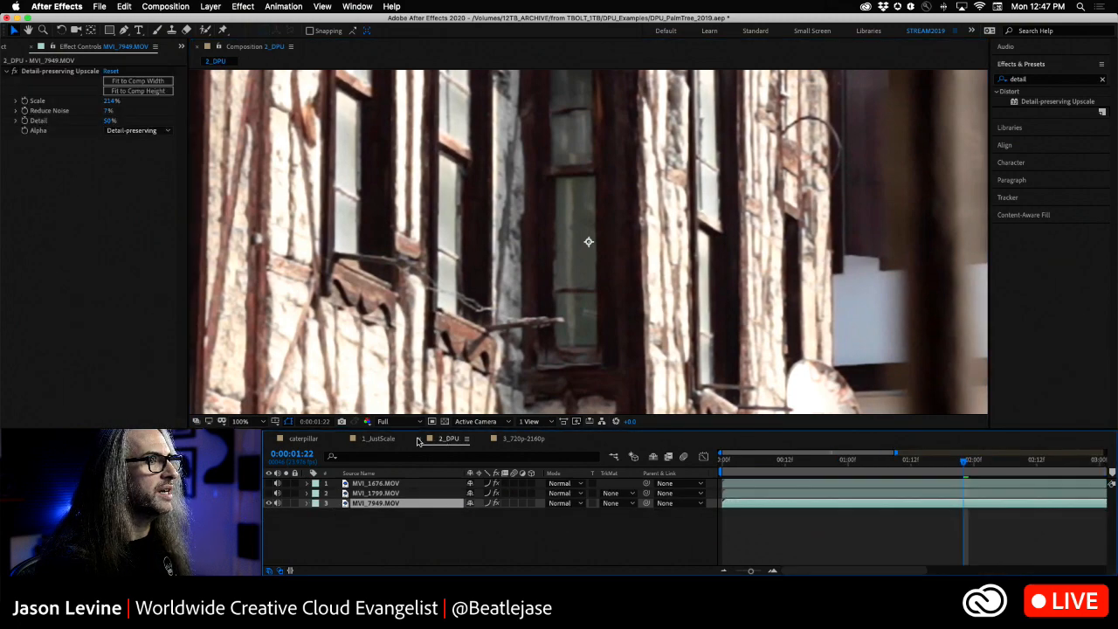
pyautogui.click(378, 438)
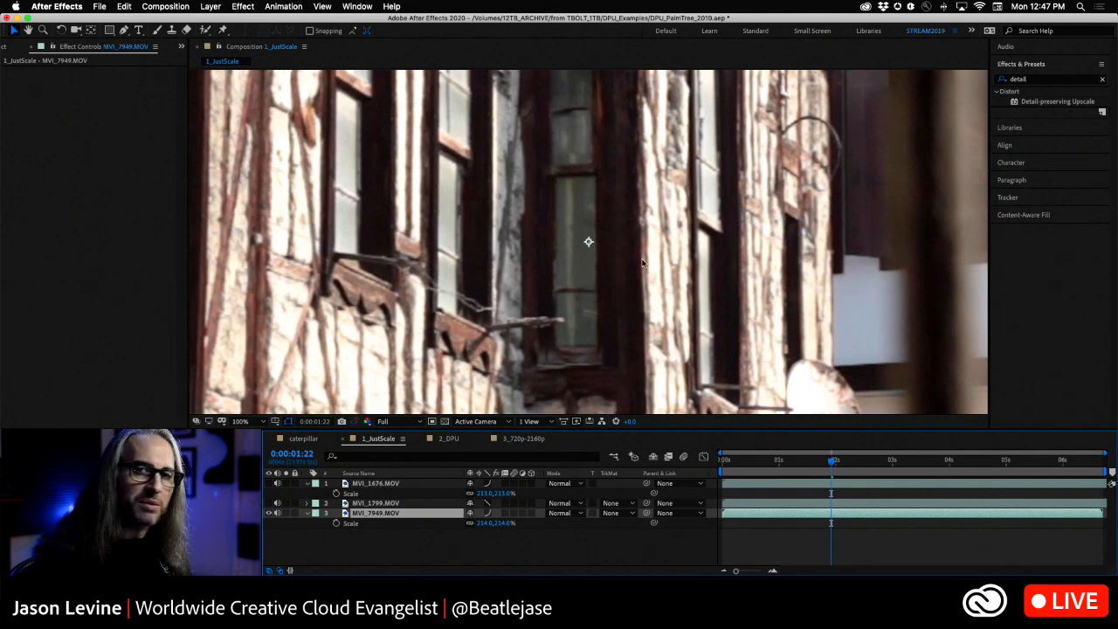
pyautogui.click(449, 438)
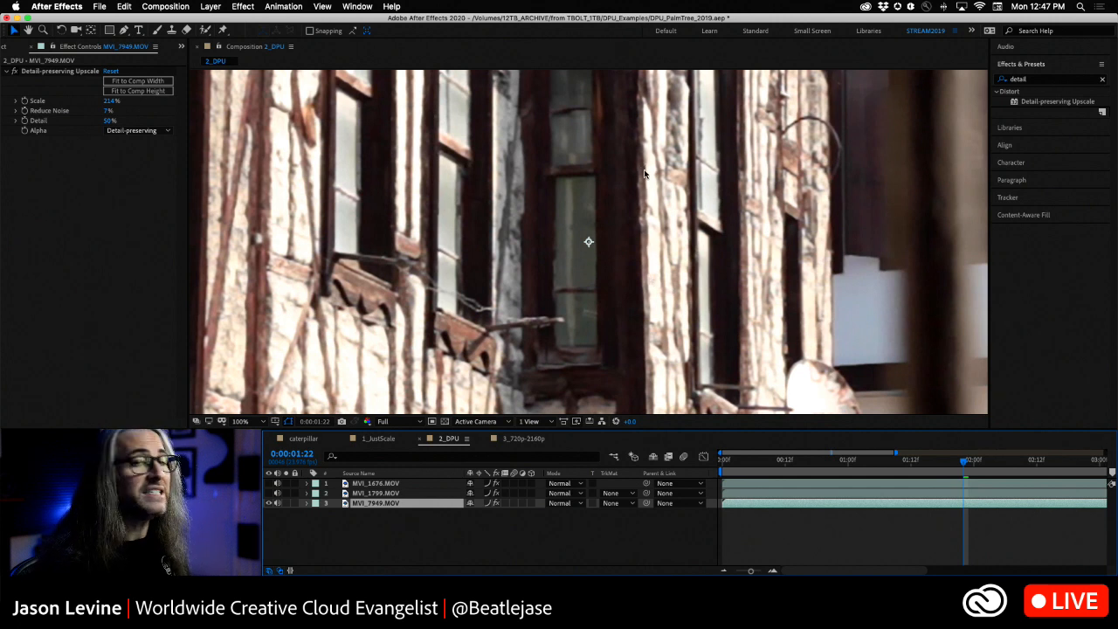
pyautogui.click(378, 438)
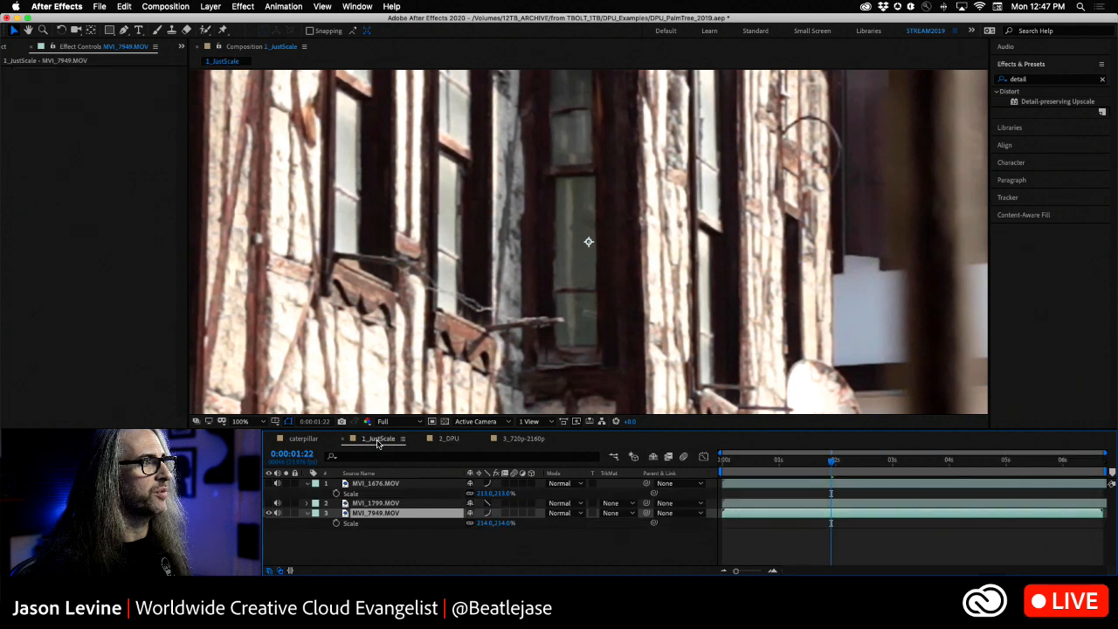
pyautogui.click(448, 439)
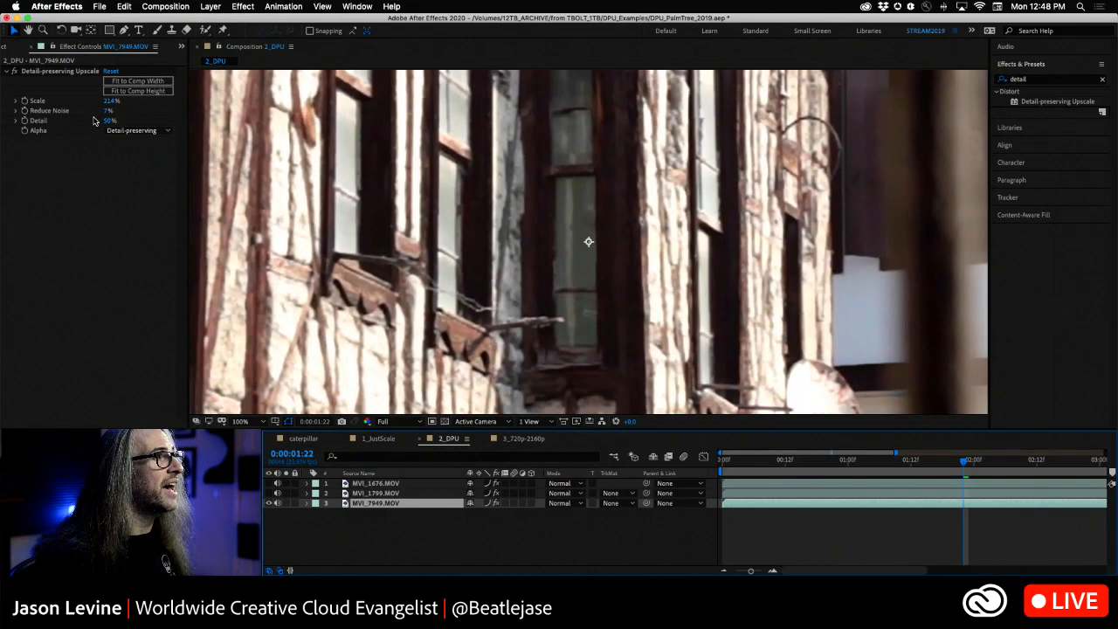
# Raise the upscale Detail of MVI_7949.MOV in 2_DPU to 79% and compare it with 1_JustScale
pyautogui.moveTo(107, 125); pyautogui.dragTo(118, 123)
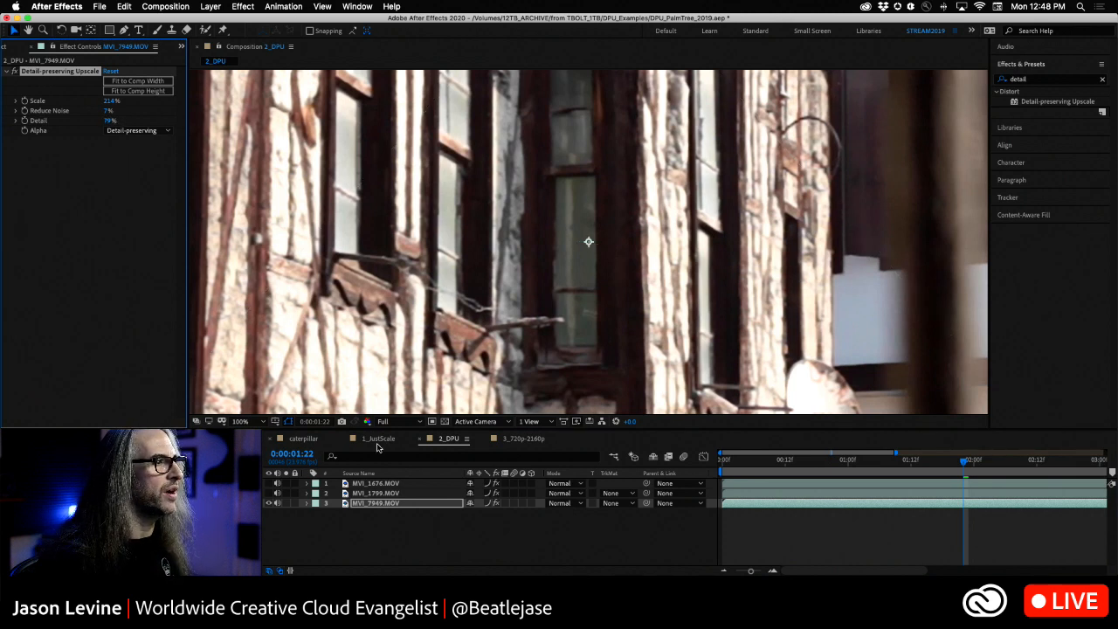
pyautogui.click(378, 439)
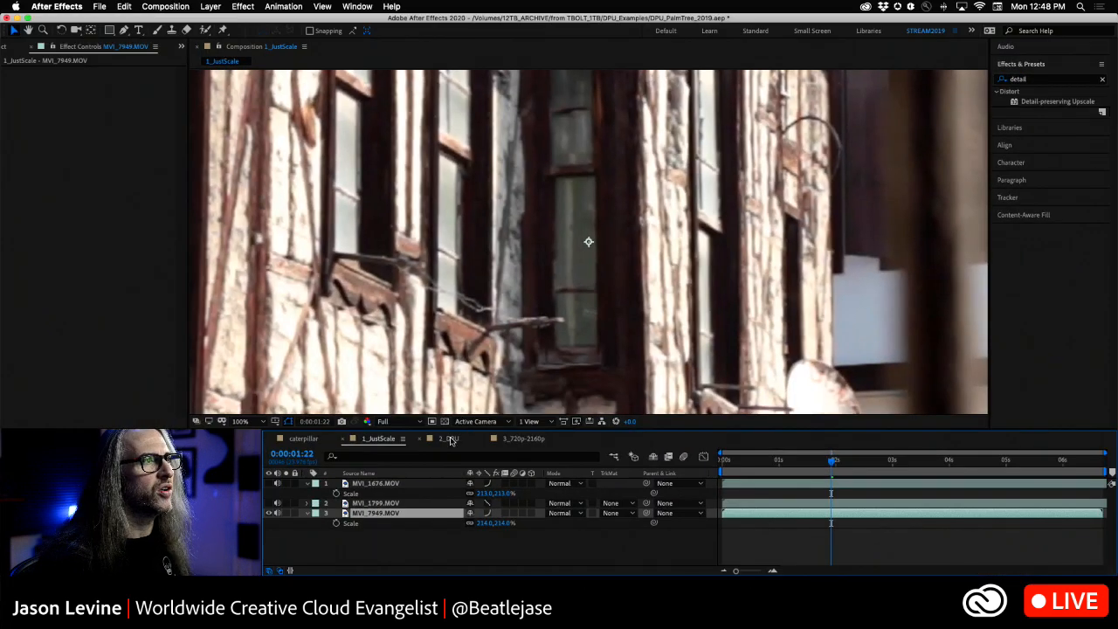
pyautogui.click(449, 439)
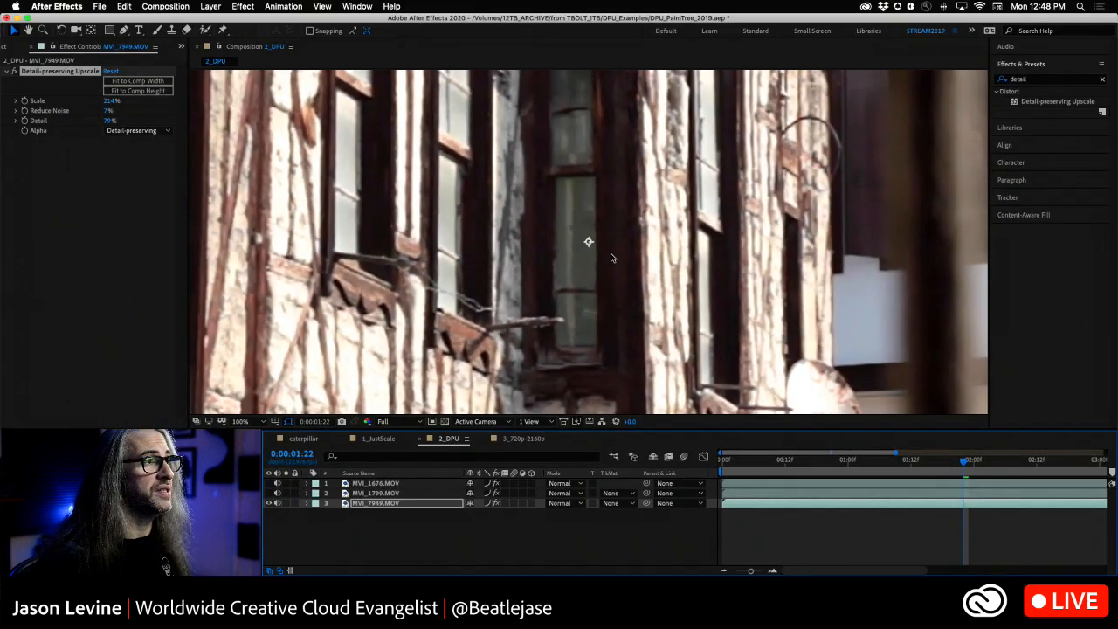
pyautogui.click(258, 421)
pyautogui.click(262, 226)
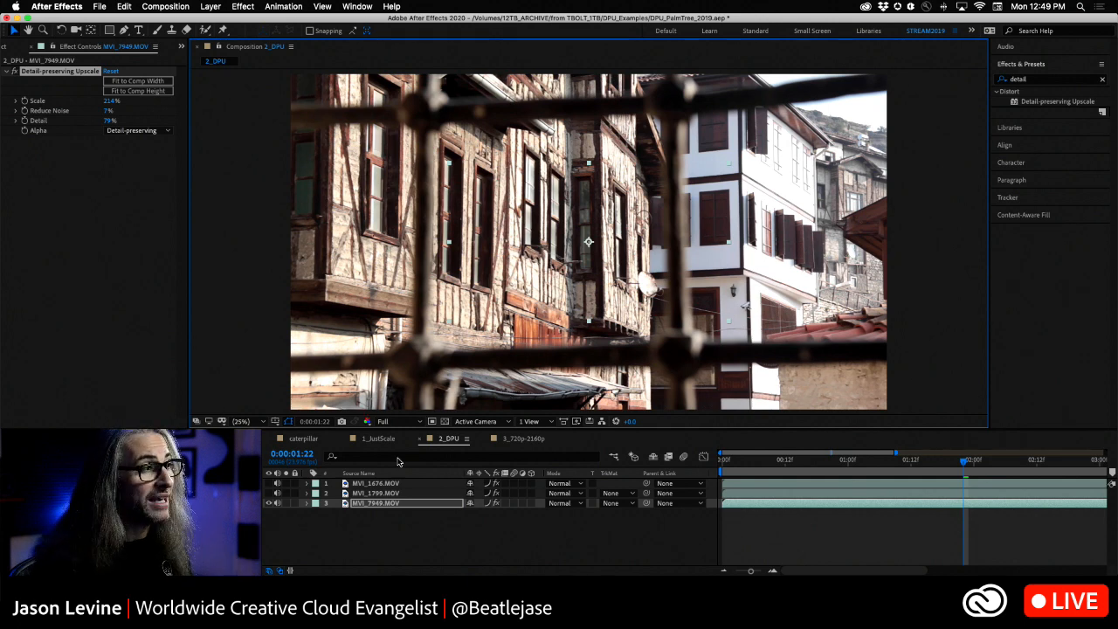
# Open the 3_720p-2160p composition and select the MVI_0135.MOV layer
pyautogui.click(524, 439)
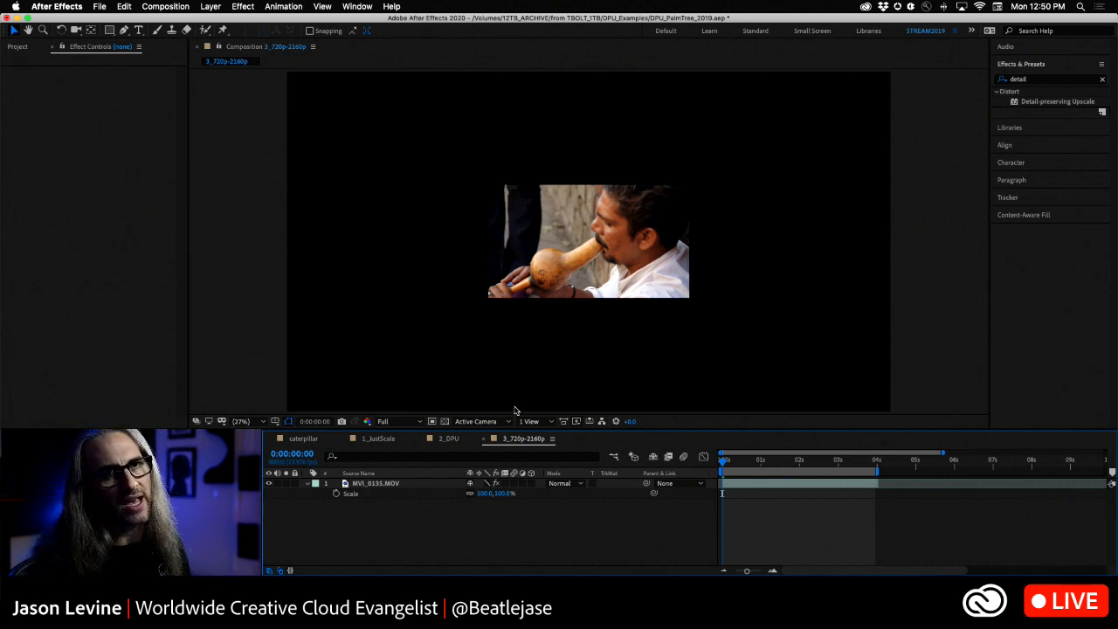
pyautogui.click(615, 209)
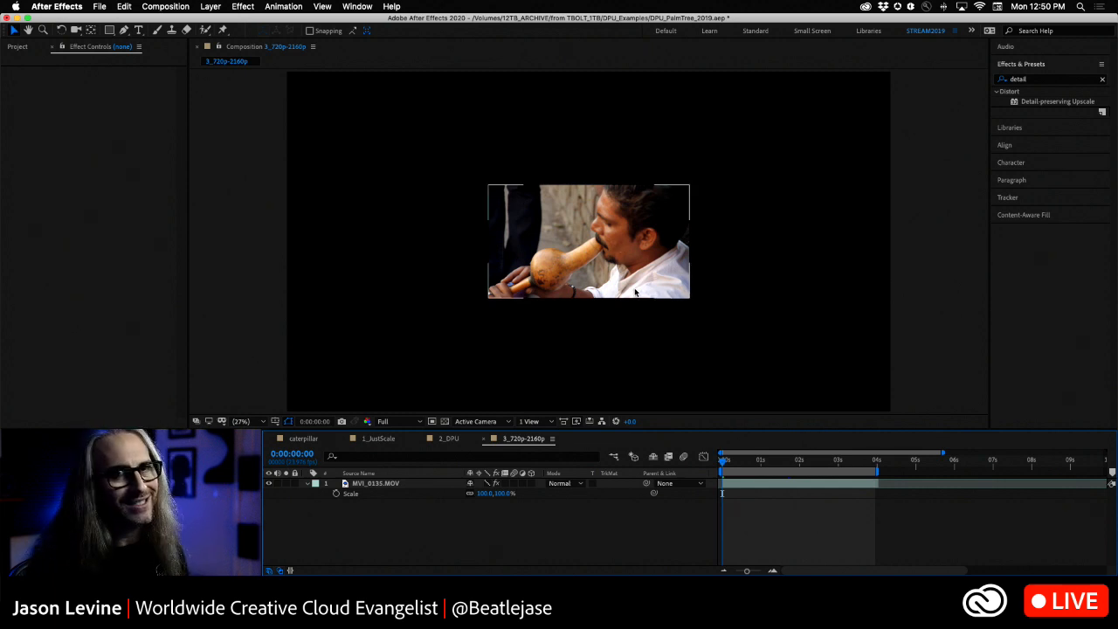
pyautogui.click(641, 341)
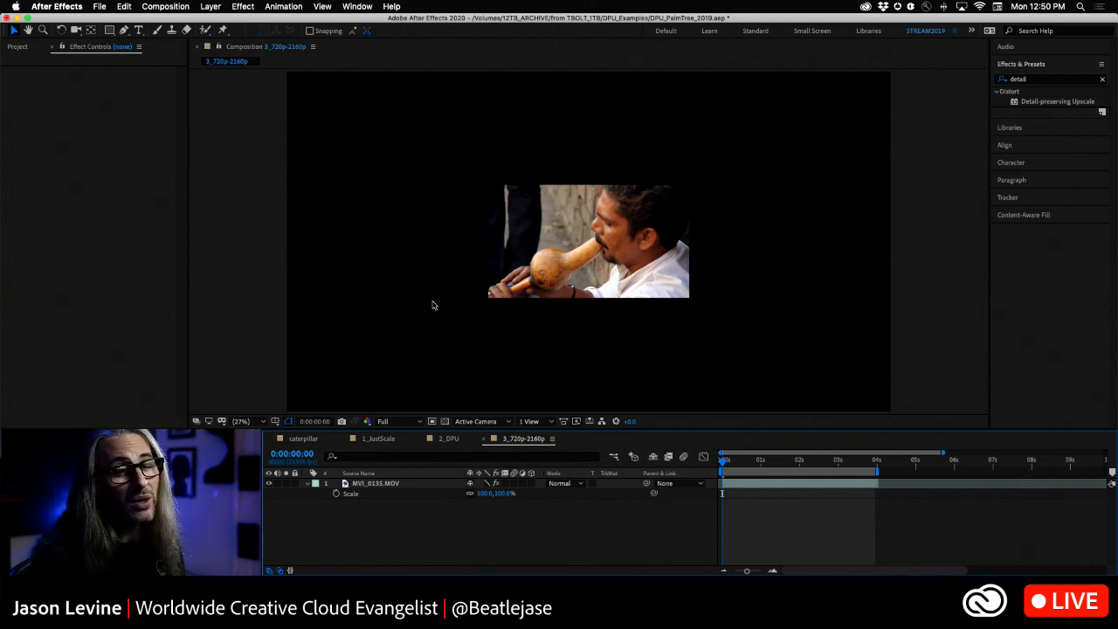
pyautogui.click(375, 486)
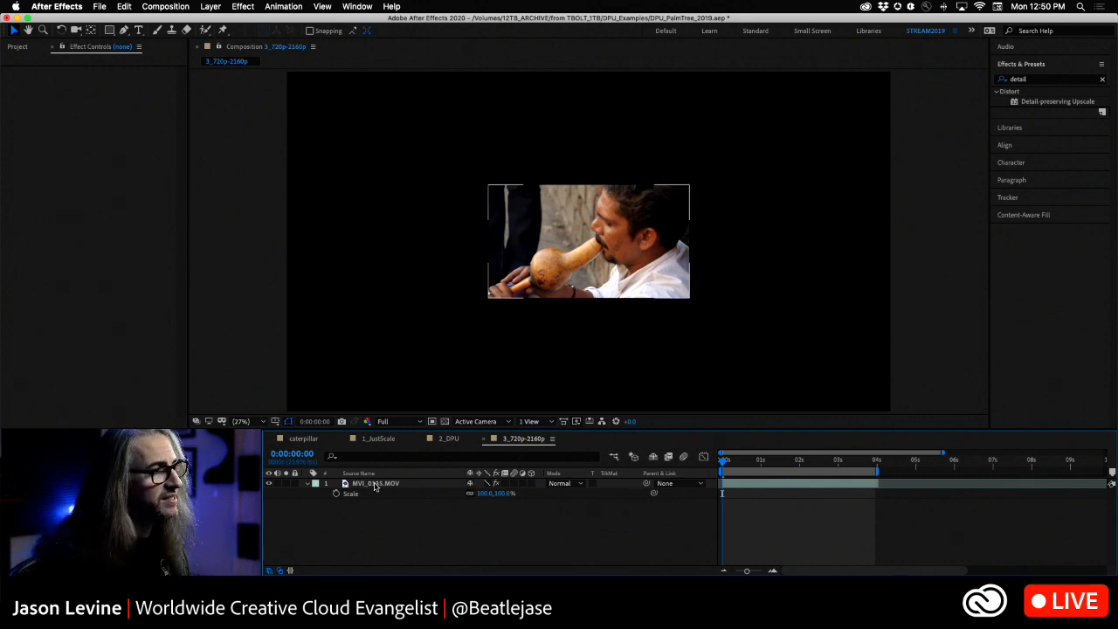
pyautogui.click(375, 486)
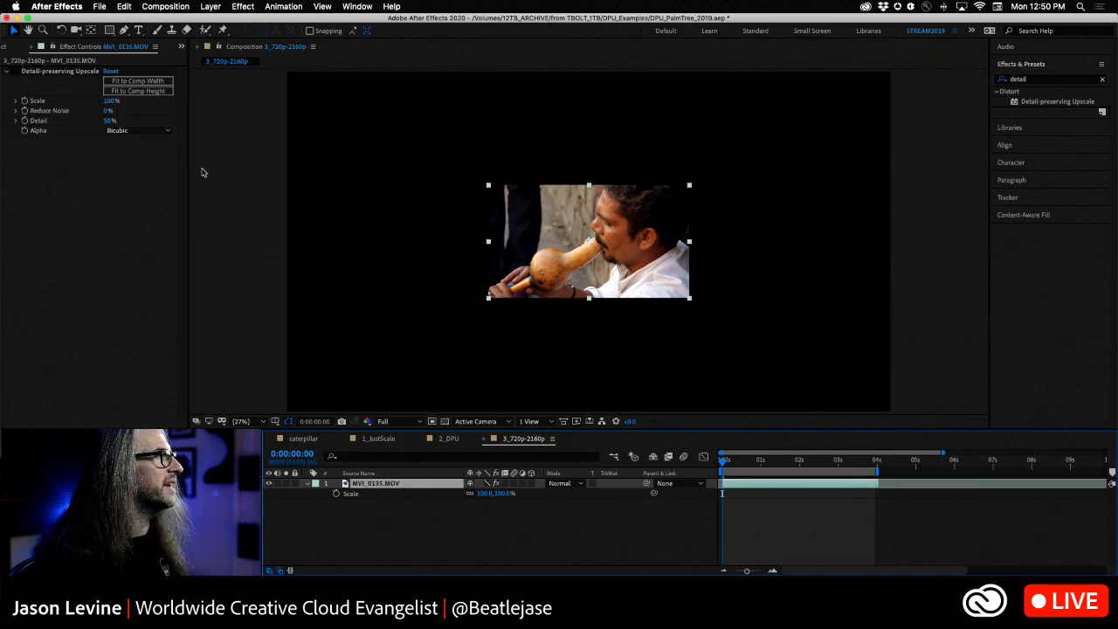
# Enable Detail-preserving Upscale on MVI_0135.MOV, fit it to the composition width, and set Reduce Noise to 11% and Detail to 59%
pyautogui.click(14, 76)
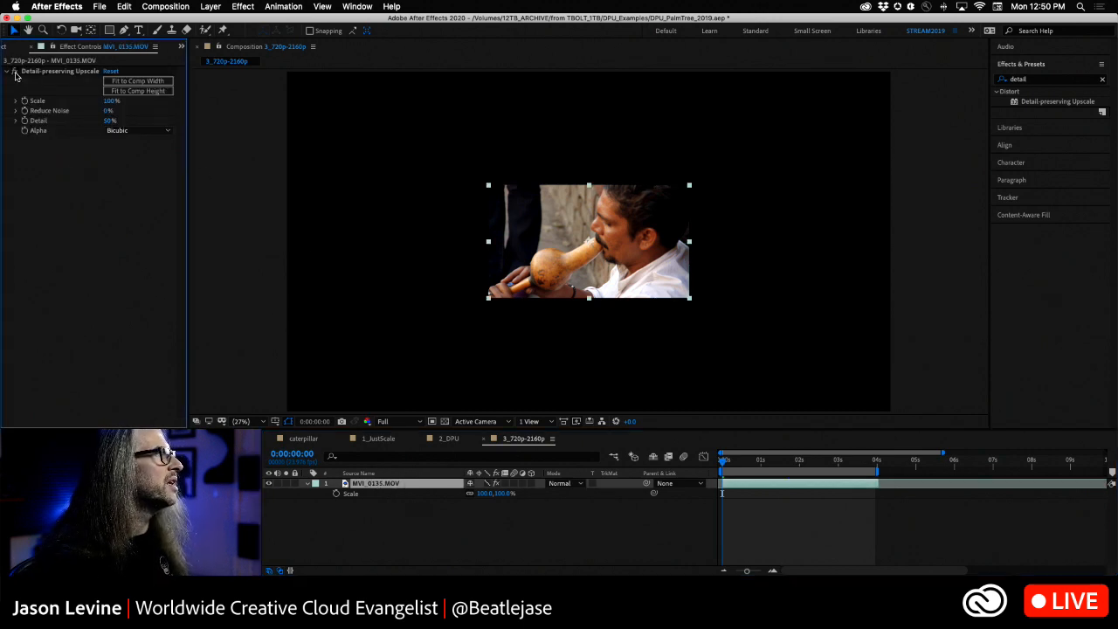
pyautogui.click(147, 81)
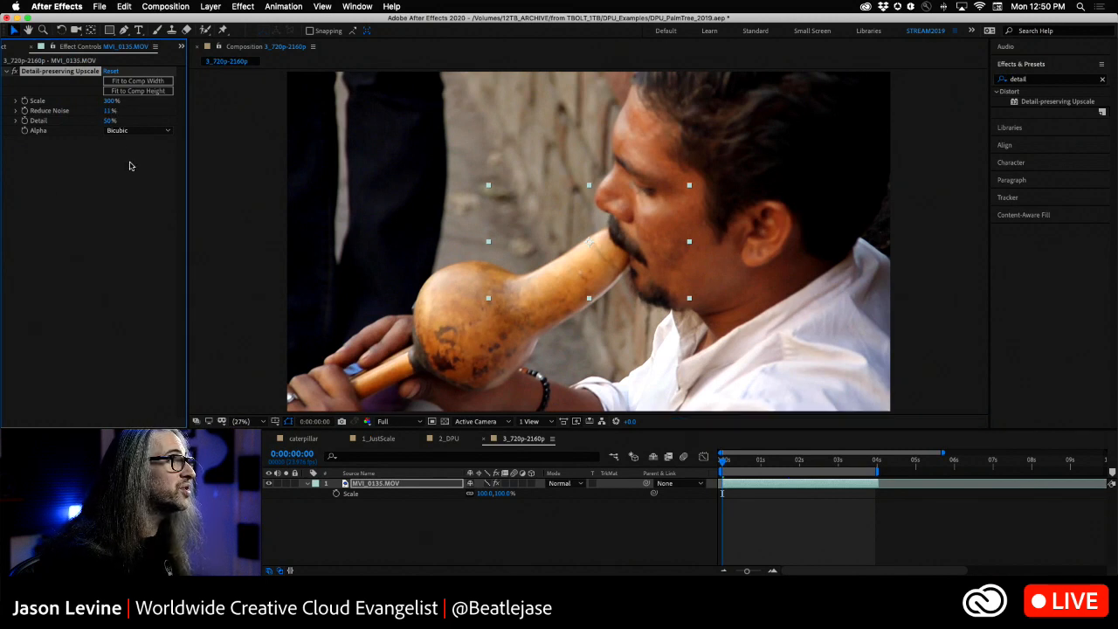
pyautogui.moveTo(110, 122); pyautogui.dragTo(113, 124)
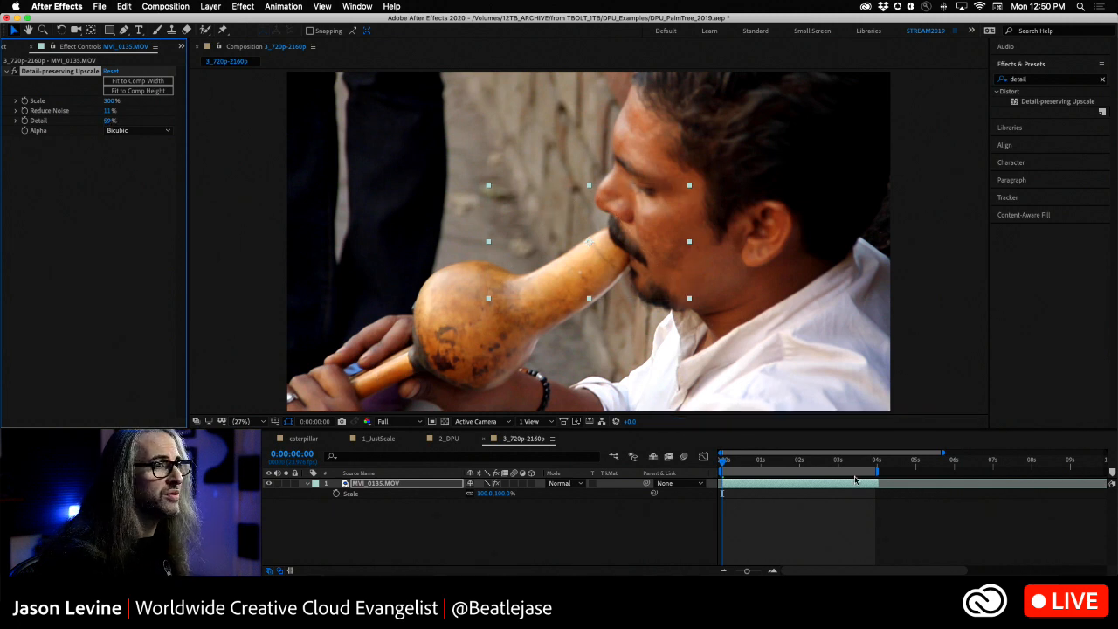
# Preview MVI_0135.MOV with layer controls hidden, switching Detail-preserving Upscale off and on to compare the original and enlarged footage
pyautogui.press('shift+super+h')
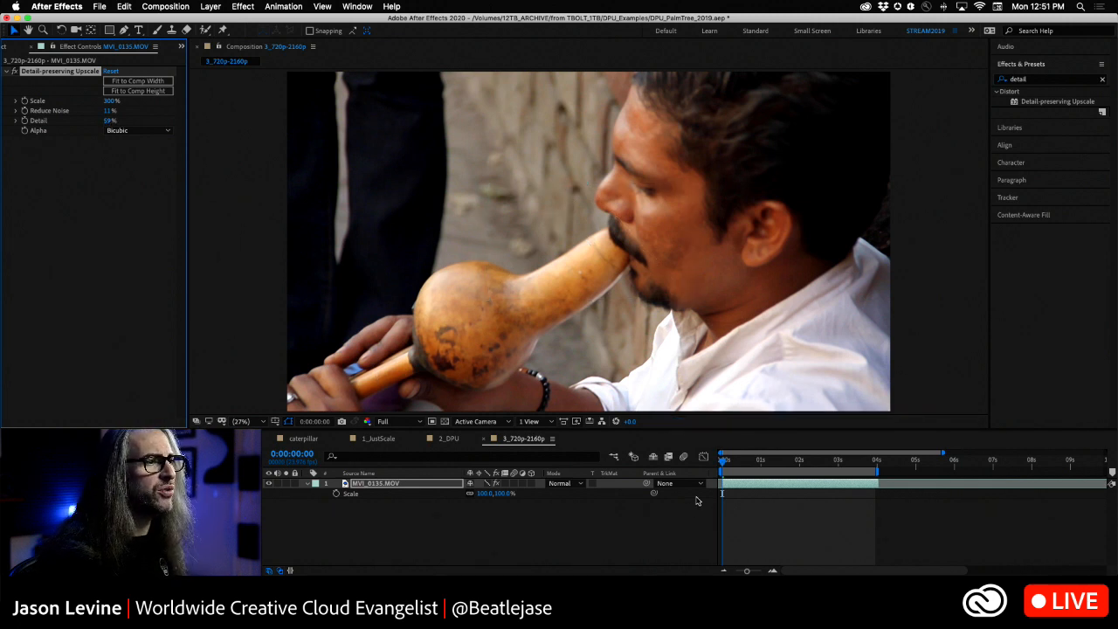
pyautogui.press('space')
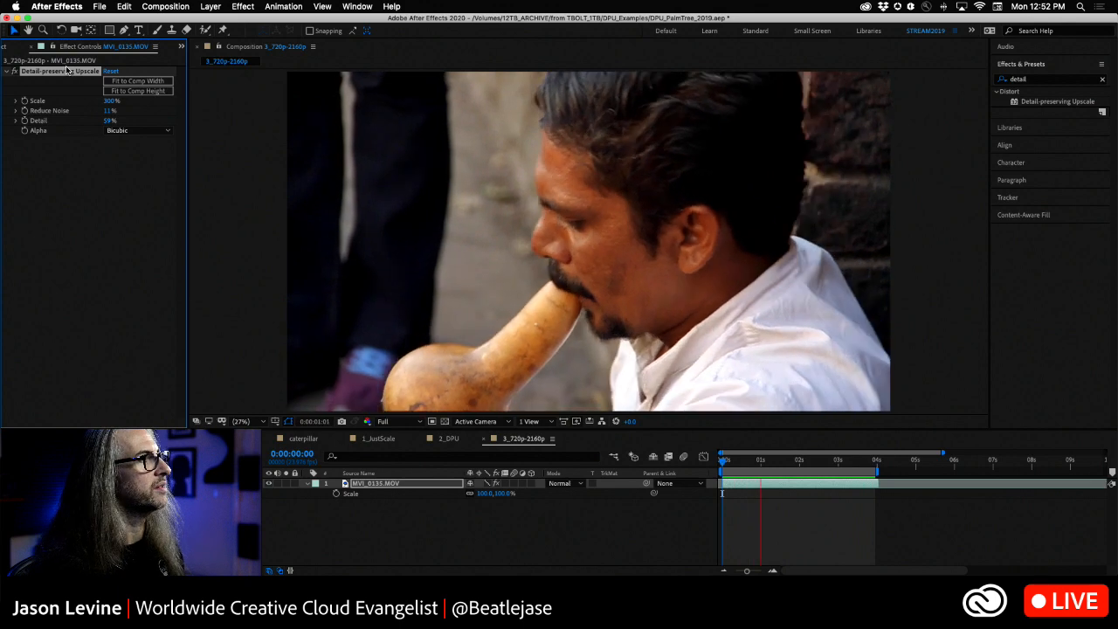
pyautogui.click(15, 73)
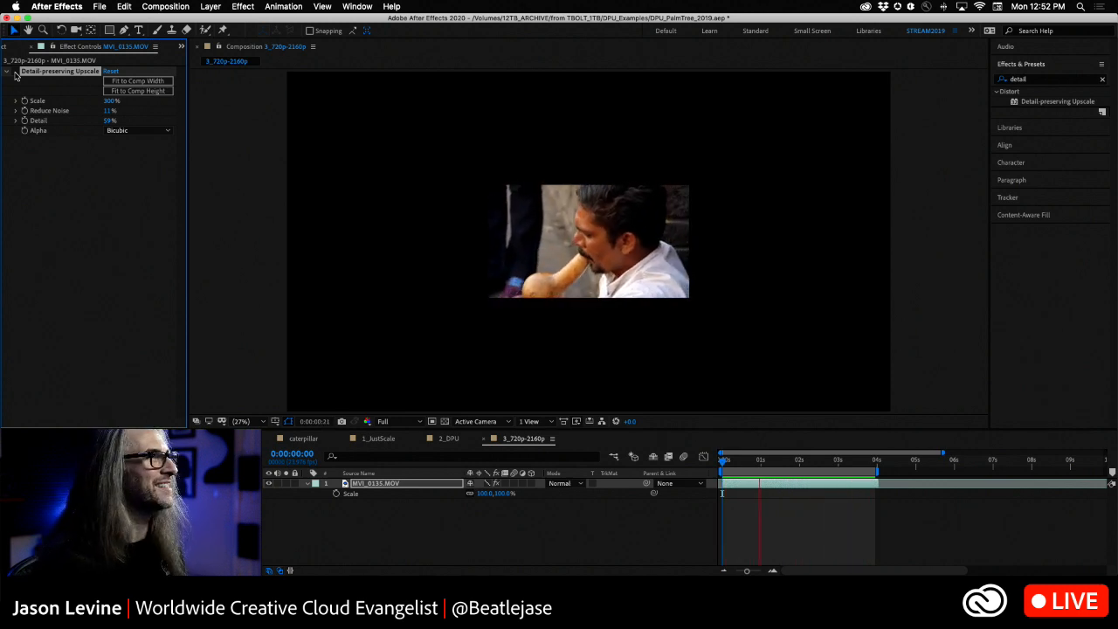
pyautogui.click(15, 73)
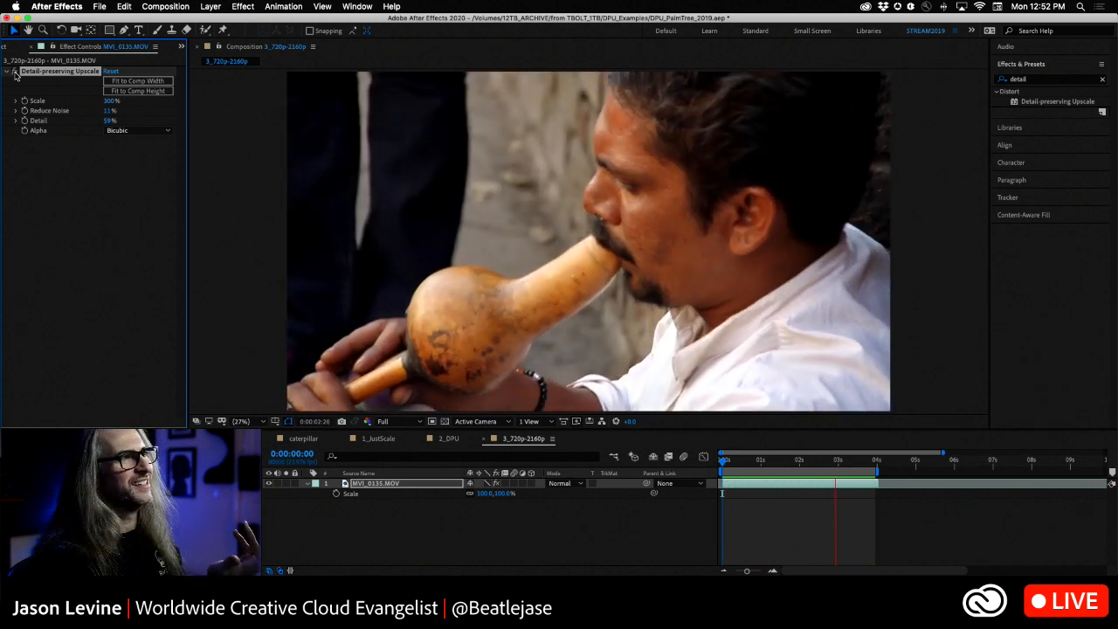
pyautogui.click(15, 72)
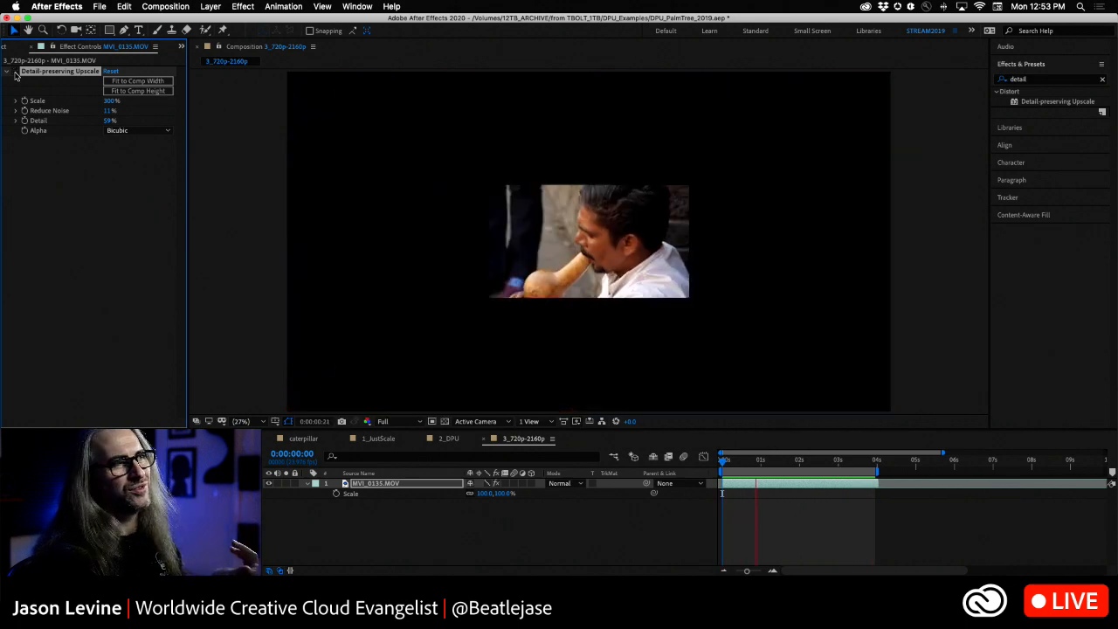
pyautogui.click(15, 73)
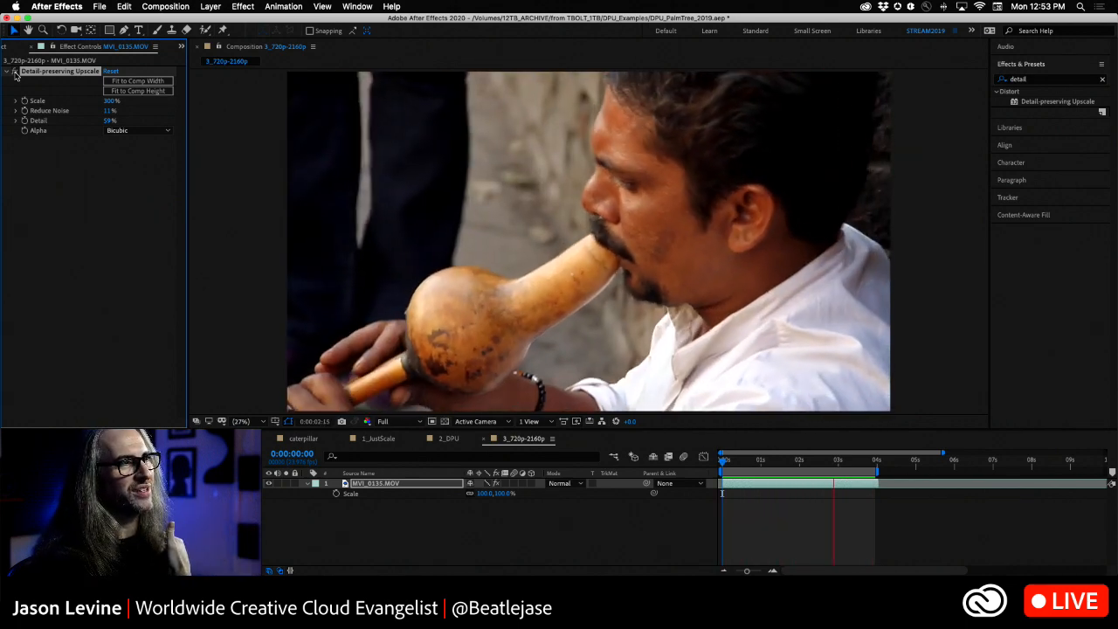
pyautogui.click(15, 73)
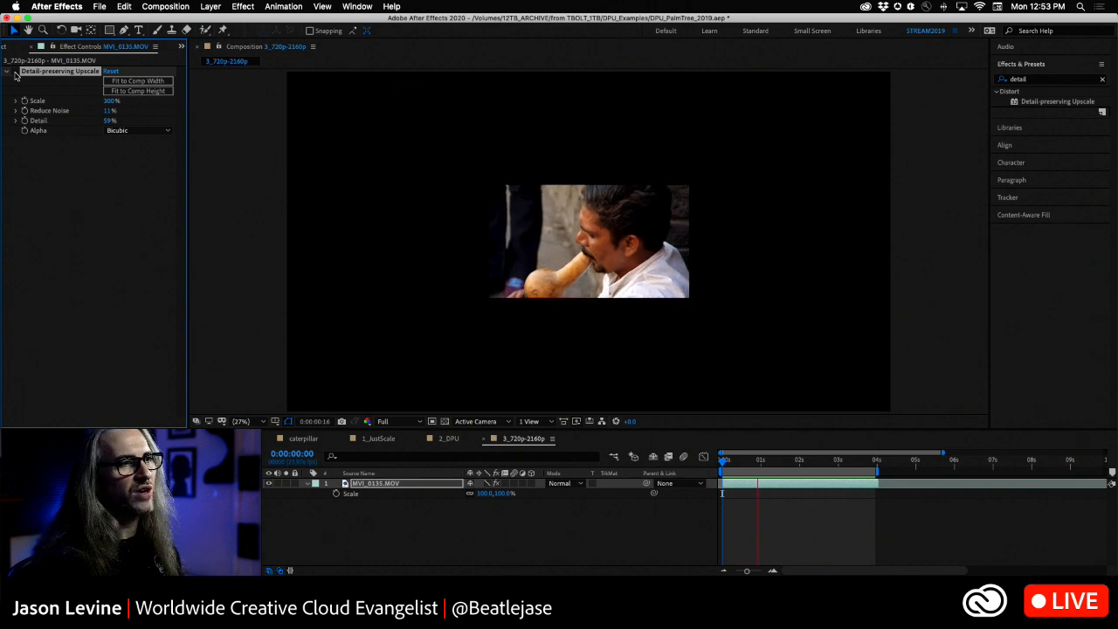
pyautogui.click(14, 72)
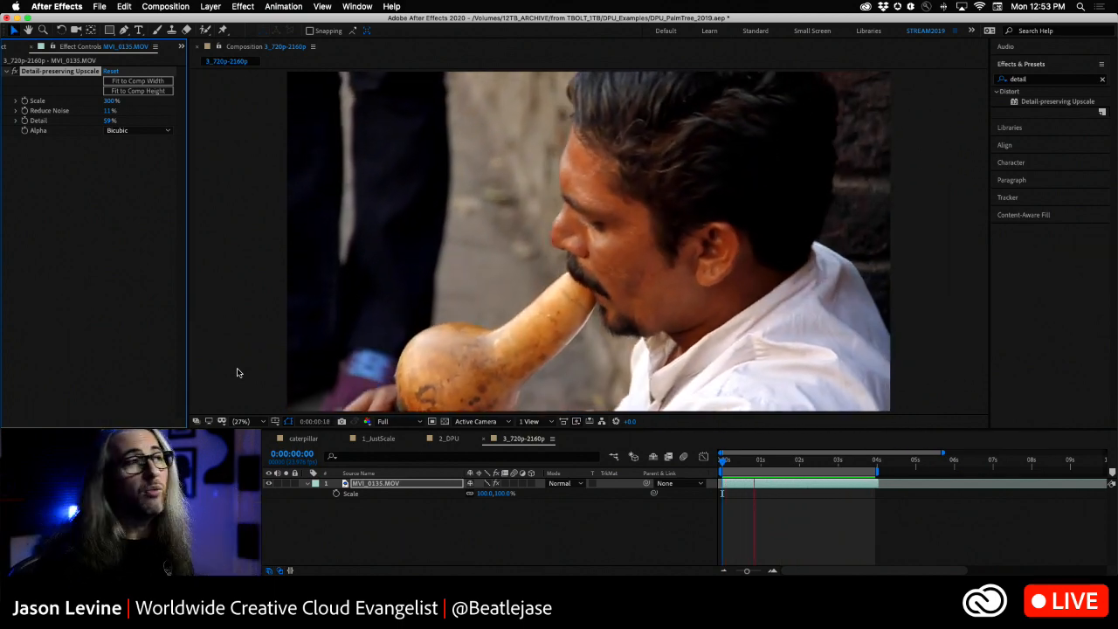
# Stop the preview and move the current time to 0:00:01:18
pyautogui.press('space')
pyautogui.click(785, 466)
pyautogui.moveTo(785, 466)
pyautogui.mouseDown()
pyautogui.moveTo(754, 466)
pyautogui.moveTo(790, 466)
pyautogui.mouseUp()
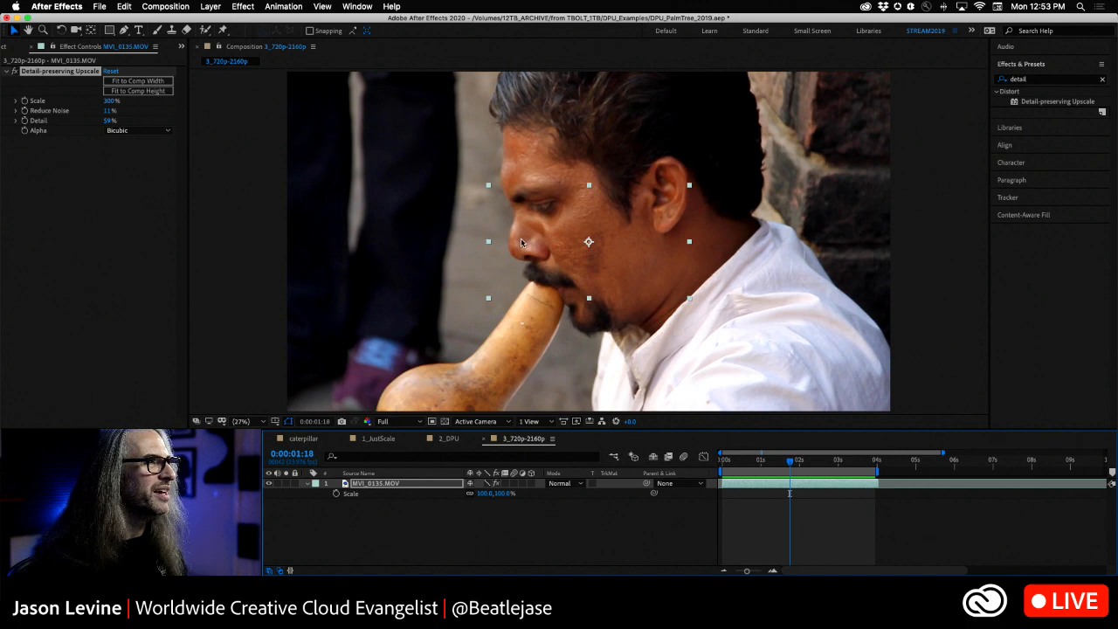